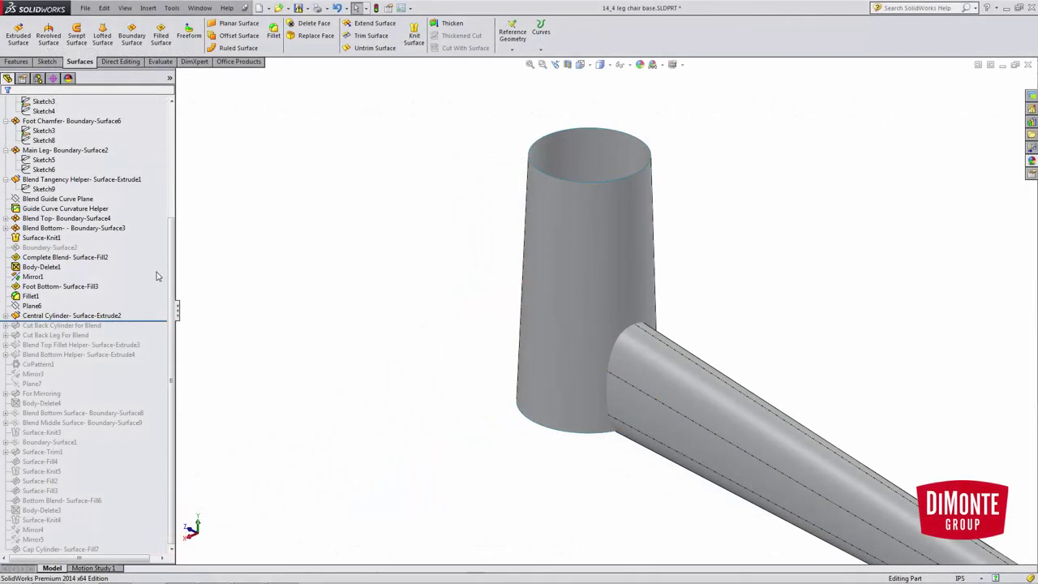
# - Roll the feature history forward from Central Cylinder to just after the For Mirroring feature
pyautogui.moveTo(148, 322); pyautogui.dragTo(152, 339)
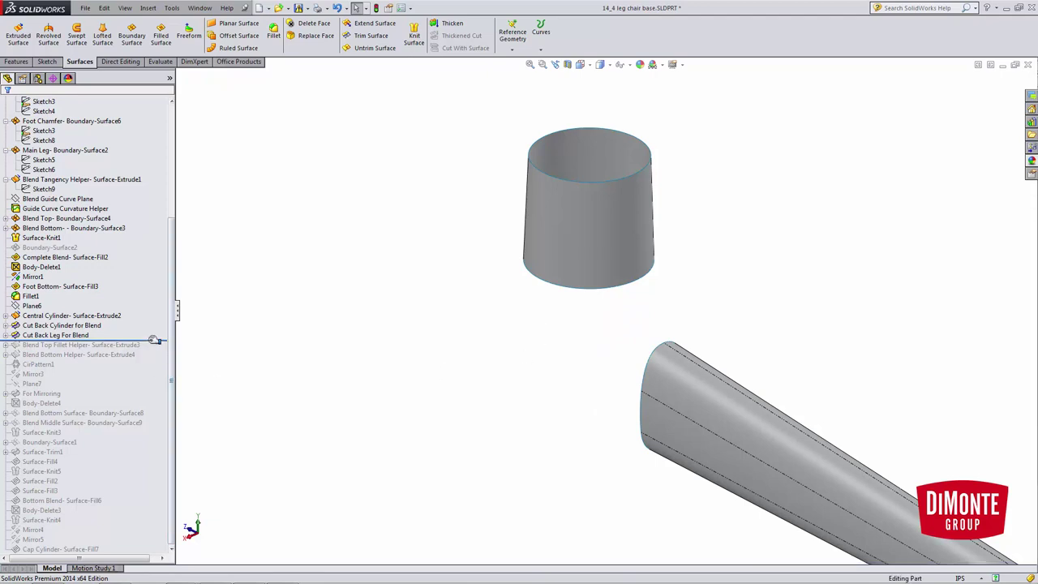
pyautogui.moveTo(154, 340); pyautogui.dragTo(143, 402)
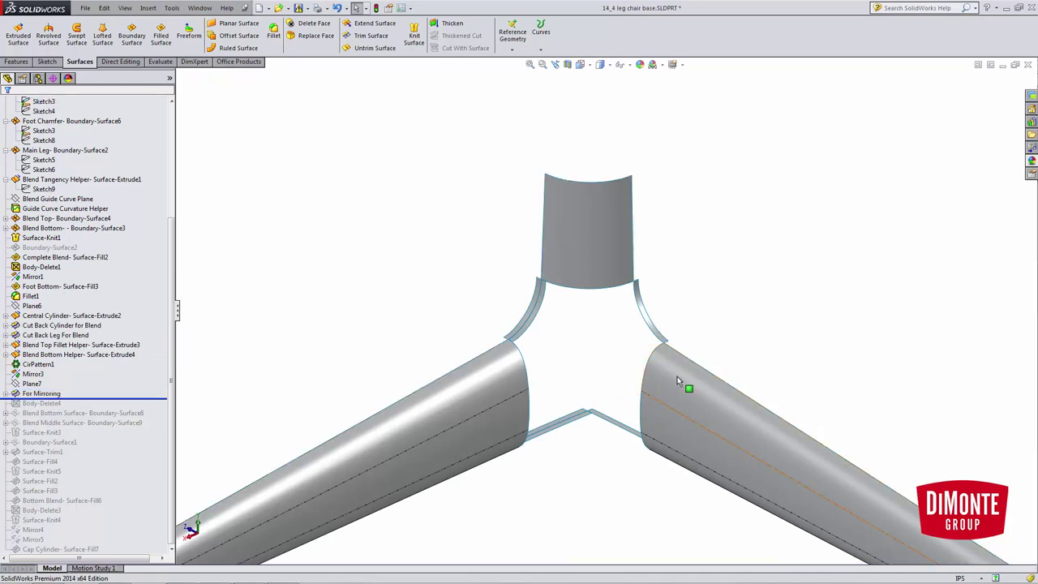
# - Examine the Blend Top Fillet Helper surface and how it bridges the central cylinder and the leg
pyautogui.scroll(-2, 679, 377)
pyautogui.scroll(-2, 628, 278)
pyautogui.click(625, 274)
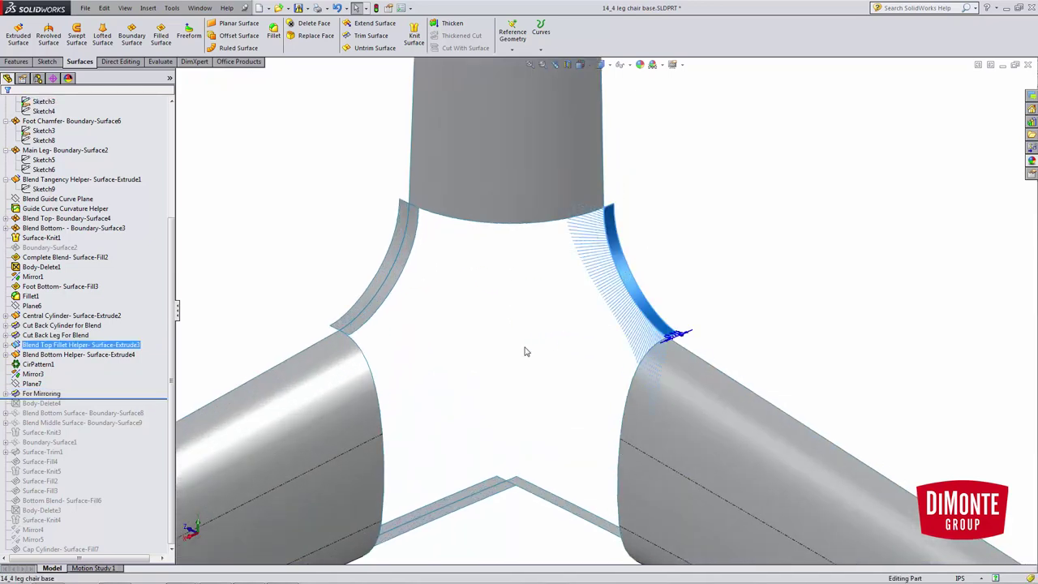
pyautogui.click(559, 355)
pyautogui.click(630, 288)
pyautogui.moveTo(630, 258); pyautogui.dragTo(665, 231, button='middle')
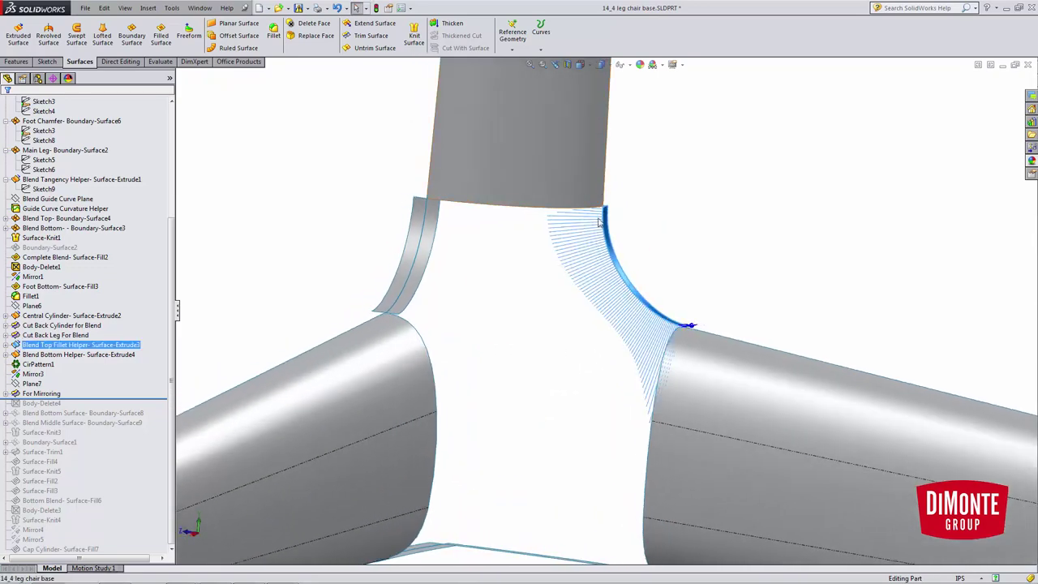
pyautogui.moveTo(629, 324); pyautogui.dragTo(565, 360, button='middle')
pyautogui.click(567, 348)
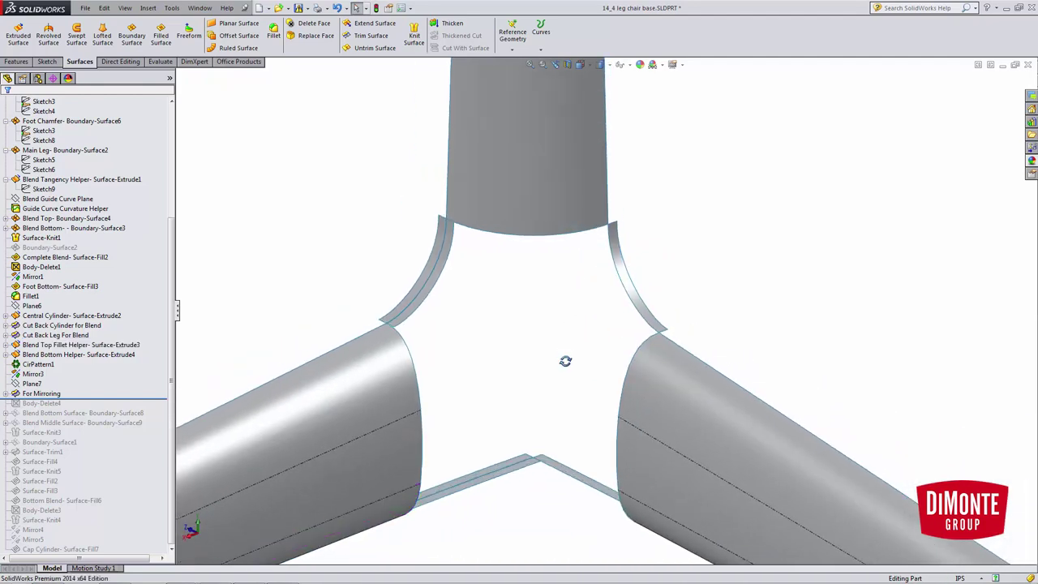
# - Roll the feature history forward past Body-Delete4 and the Blend Bottom Surface boundary feature
pyautogui.moveTo(122, 398); pyautogui.dragTo(121, 407)
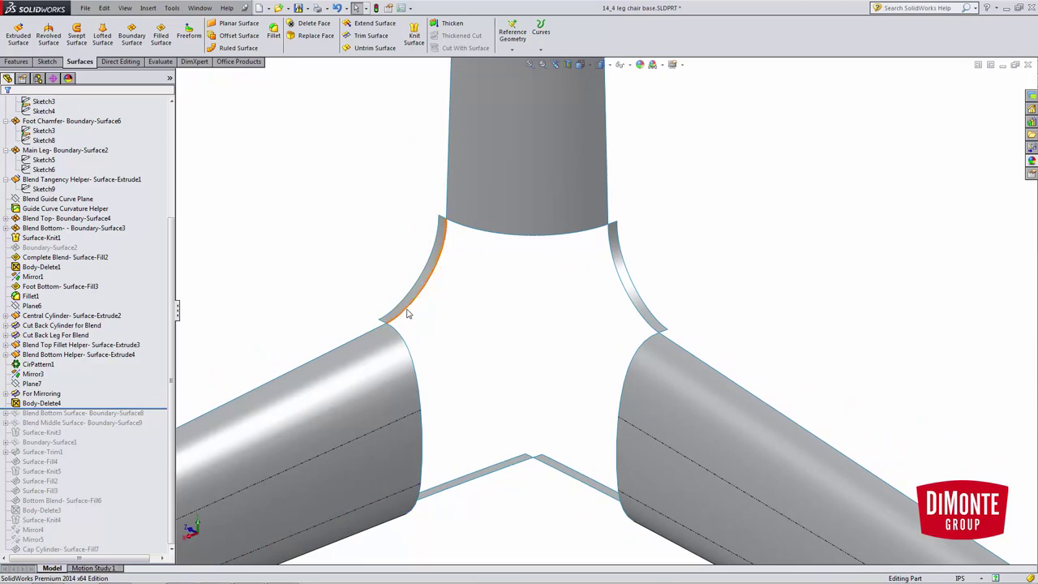
pyautogui.scroll(1, 531, 380)
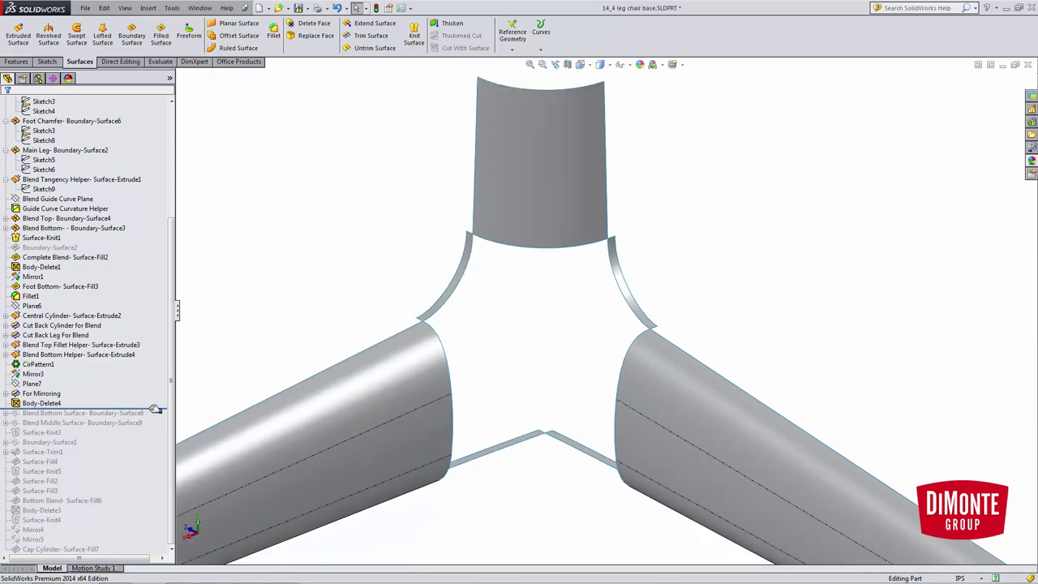
pyautogui.moveTo(551, 479); pyautogui.dragTo(581, 375, button='middle')
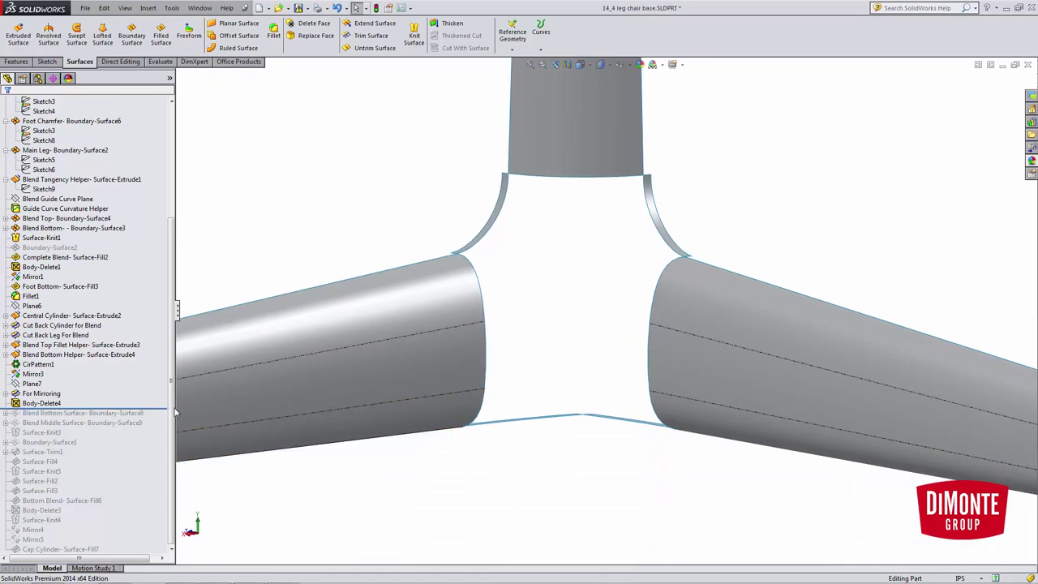
pyautogui.moveTo(174, 412); pyautogui.dragTo(161, 416)
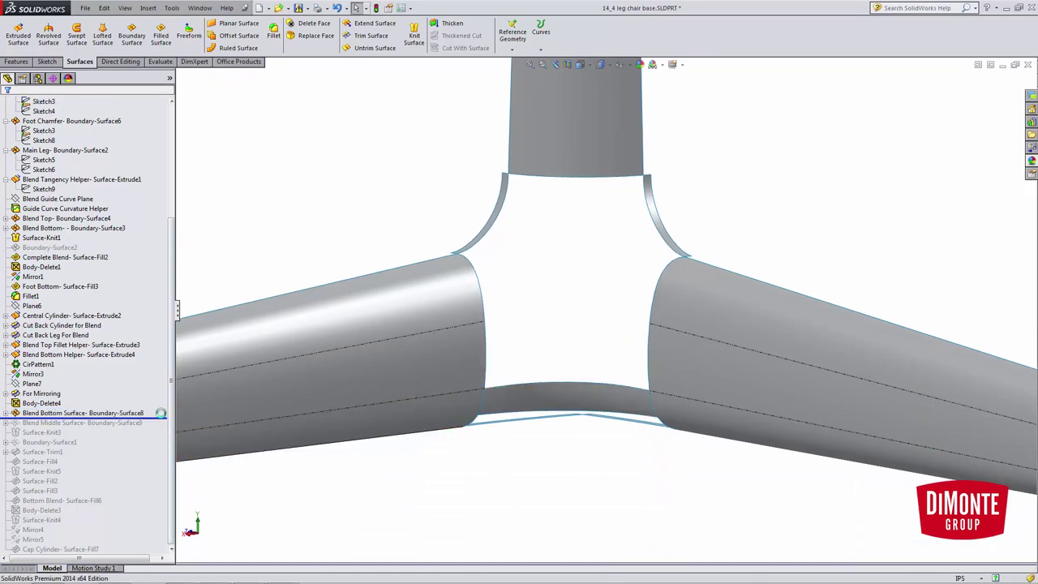
# - Open the Blend Bottom Surface boundary feature and examine its Curvature To Face connections and curvature combs between the two legs
pyautogui.moveTo(579, 419)
pyautogui.mouseDown(button='middle')
pyautogui.moveTo(621, 313)
pyautogui.moveTo(621, 262)
pyautogui.moveTo(580, 418)
pyautogui.mouseUp(button='middle')
pyautogui.click(568, 419)
pyautogui.click(596, 370)
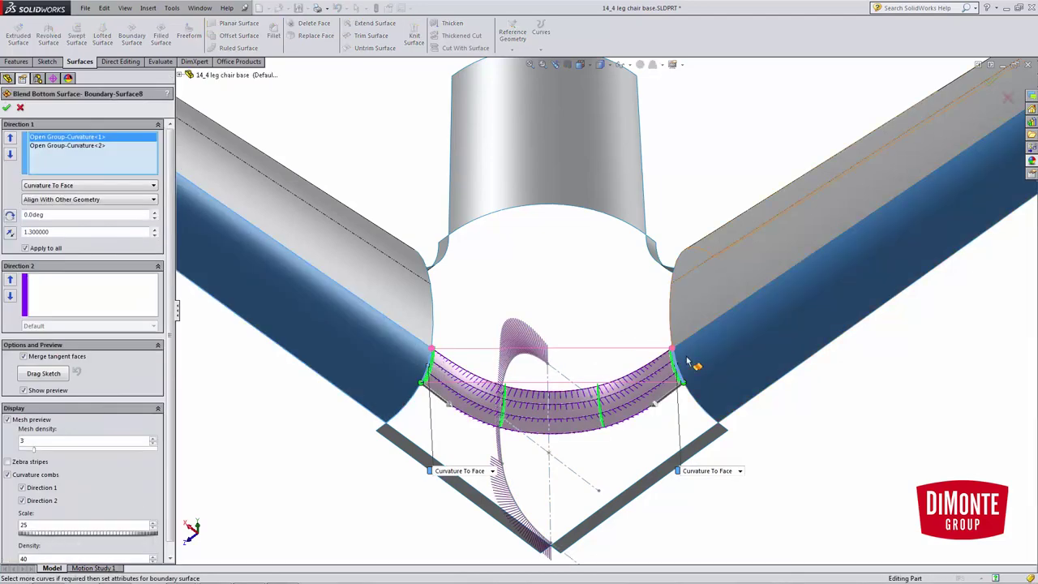
pyautogui.moveTo(556, 460); pyautogui.dragTo(587, 349, button='middle')
pyautogui.scroll(2, 589, 349)
pyautogui.keyDown('ctrl'); pyautogui.moveTo(584, 274); pyautogui.dragTo(580, 501, button='middle'); pyautogui.keyUp('ctrl')
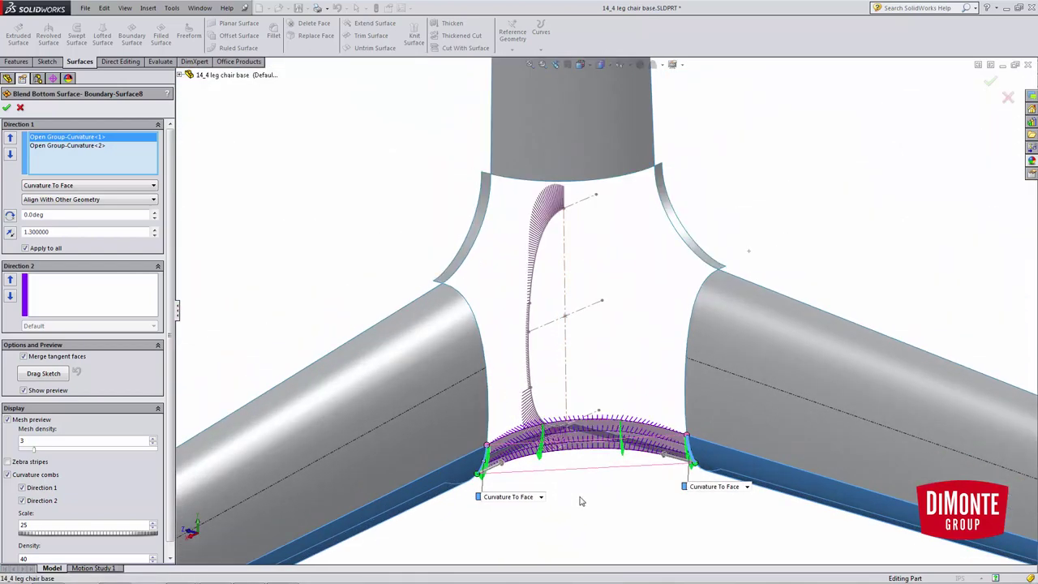
pyautogui.click(67, 145)
pyautogui.moveTo(656, 498); pyautogui.dragTo(488, 280, button='middle')
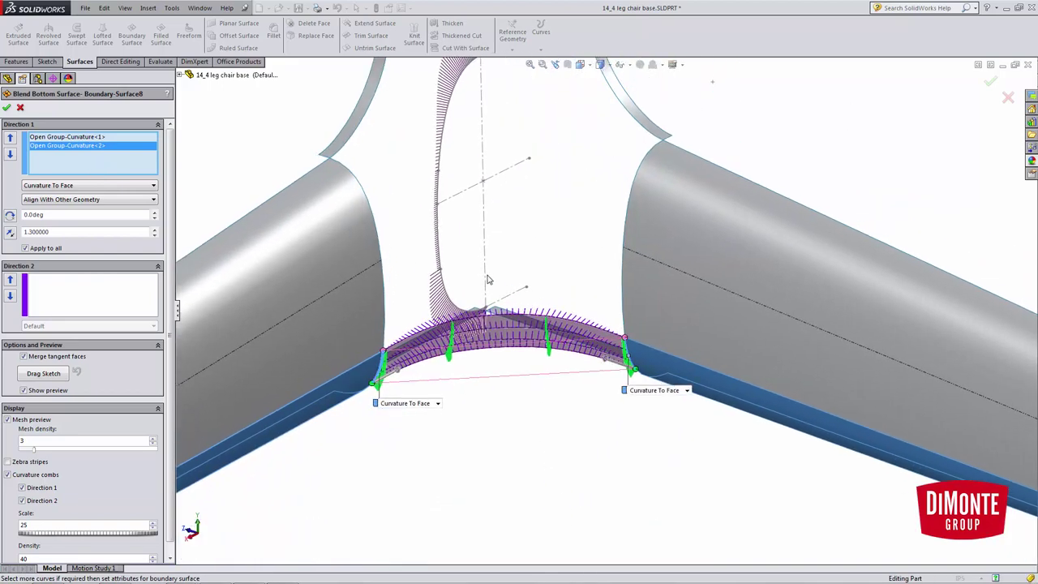
pyautogui.rightClick(440, 246)
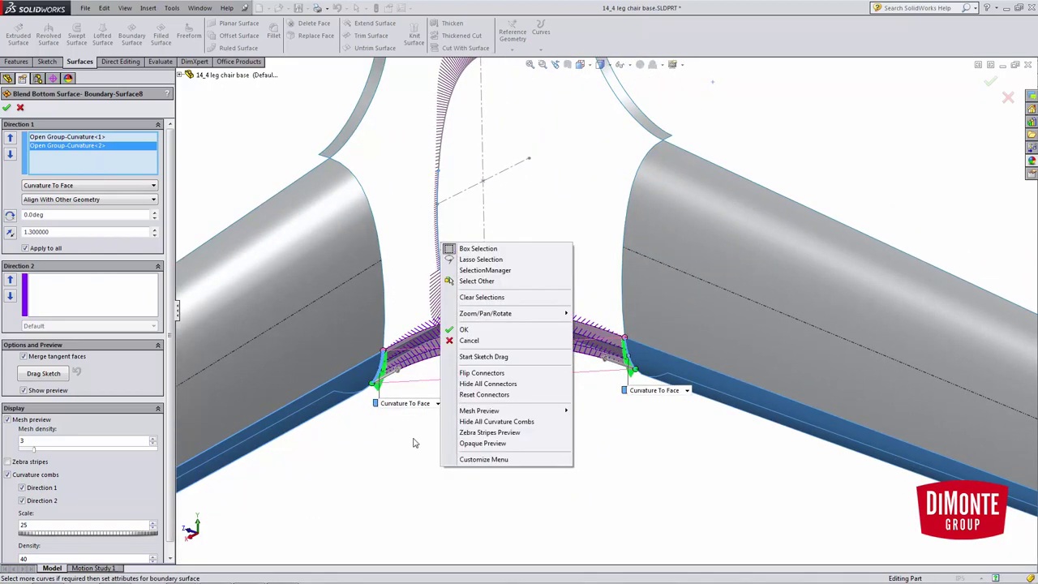
pyautogui.click(409, 478)
pyautogui.moveTo(409, 478); pyautogui.dragTo(559, 455, button='middle')
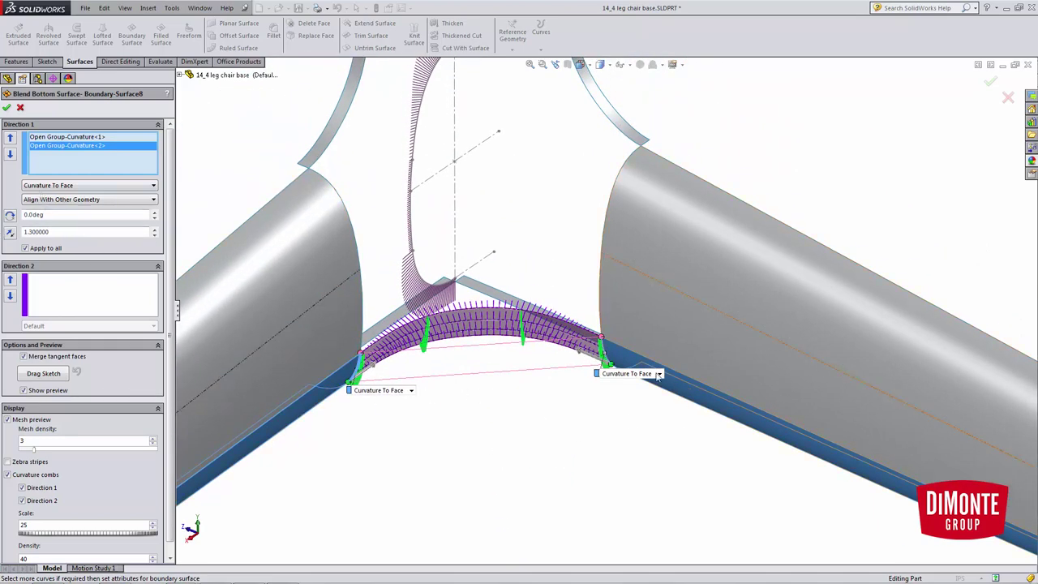
pyautogui.moveTo(516, 350)
pyautogui.mouseDown(button='middle')
pyautogui.moveTo(510, 378)
pyautogui.moveTo(522, 366)
pyautogui.mouseUp(button='middle')
pyautogui.keyDown('ctrl'); pyautogui.moveTo(522, 366); pyautogui.dragTo(508, 475, button='middle'); pyautogui.keyUp('ctrl')
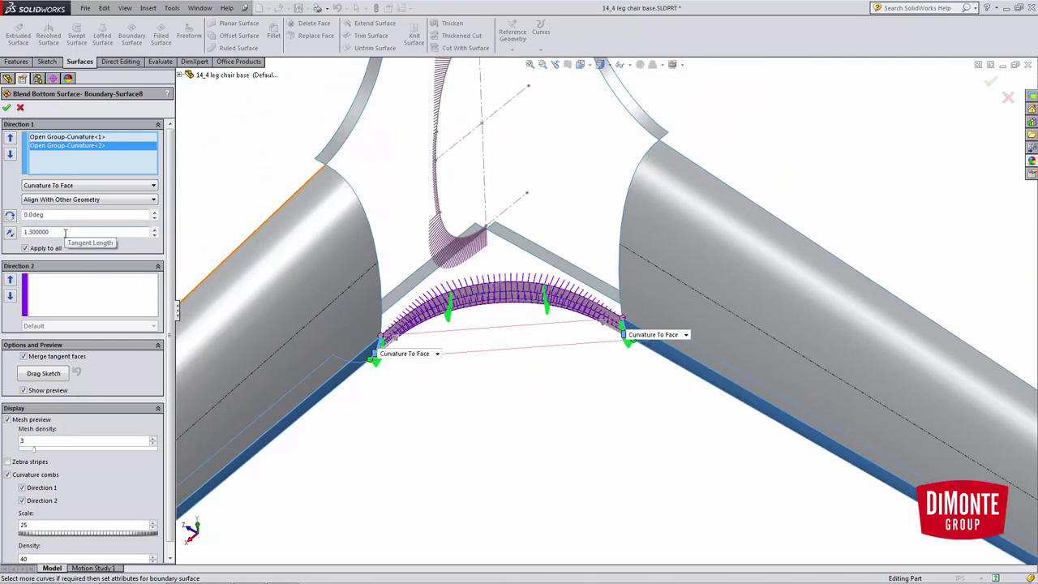
# - Set the tangent length of both Direction 1 curves of the bottom blend surface to 1
pyautogui.moveTo(66, 233); pyautogui.dragTo(1, 219)
pyautogui.write('1')
pyautogui.press('Return')
pyautogui.click(59, 138)
pyautogui.moveTo(68, 232); pyautogui.dragTo(10, 219)
pyautogui.write('1')
pyautogui.press('Return')
pyautogui.scroll(-3, 543, 296)
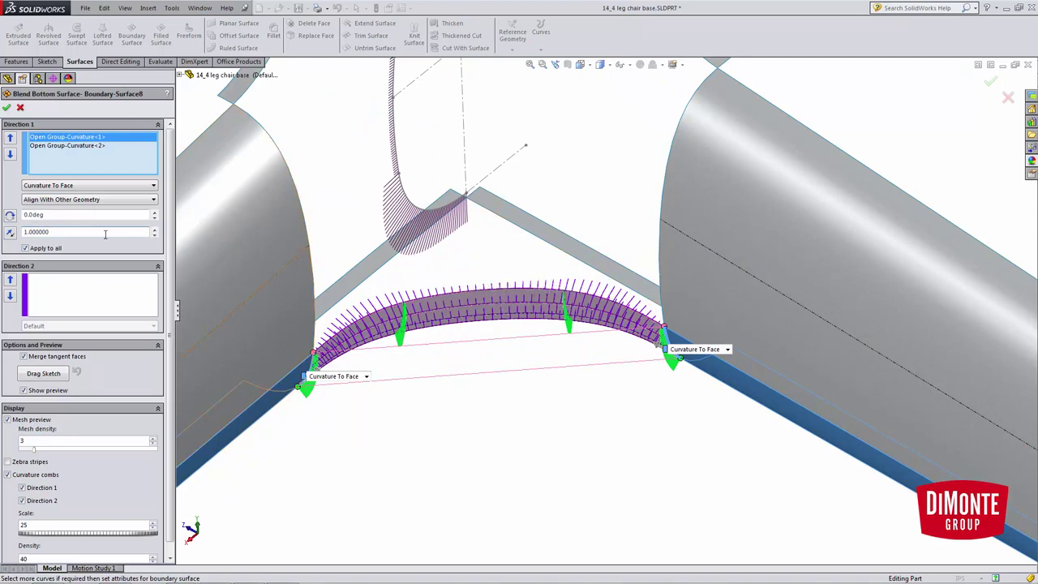
# - Set the tangent length of both Direction 1 curves to 1.3 and leave the bottom blend surface without saving the edit
pyautogui.moveTo(105, 232); pyautogui.dragTo(4, 184)
pyautogui.write('1.3')
pyautogui.press('Return')
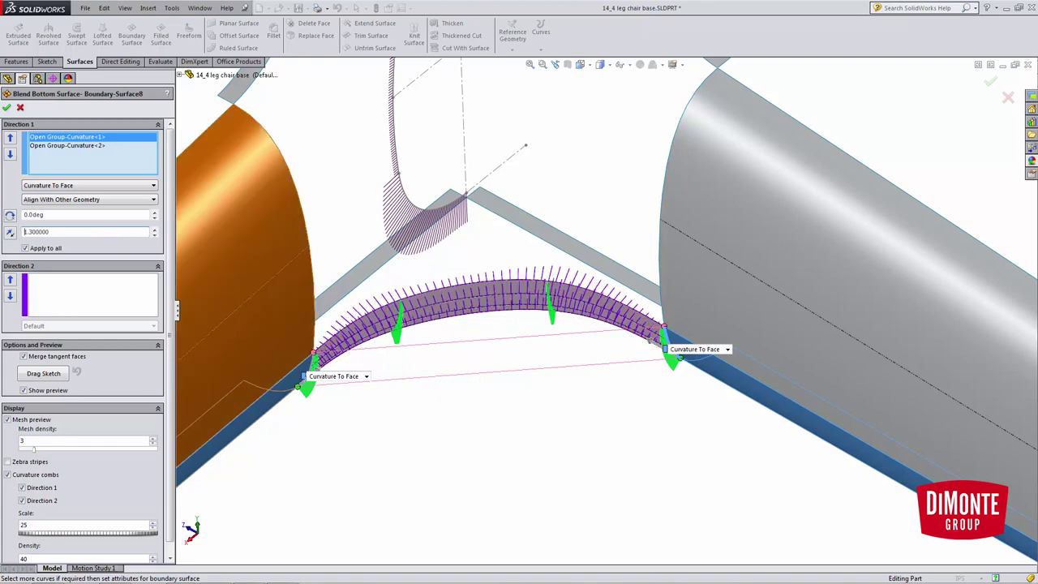
pyautogui.click(87, 146)
pyautogui.moveTo(56, 231); pyautogui.dragTo(8, 223)
pyautogui.write('1.3')
pyautogui.press('Return')
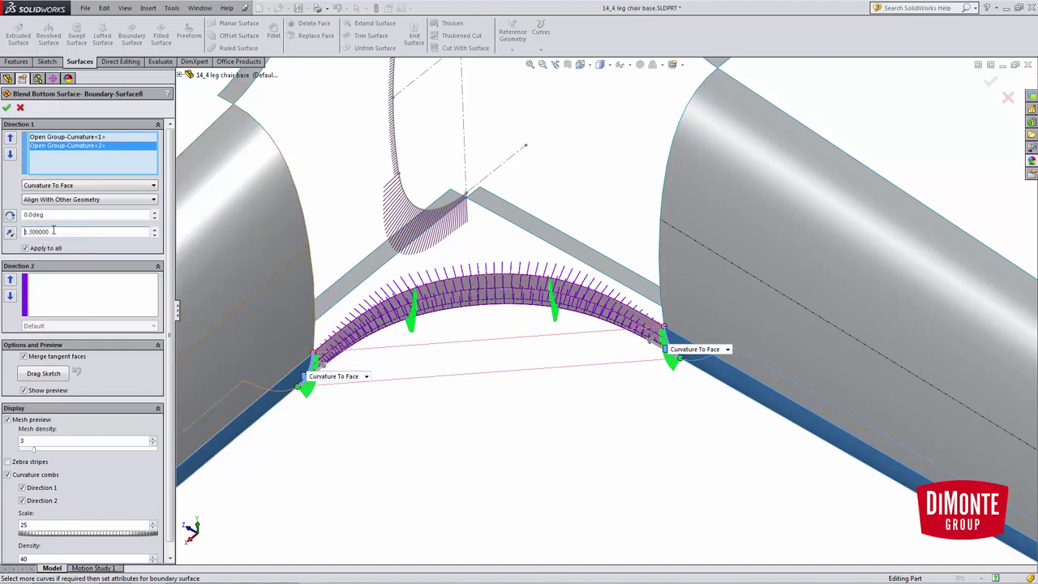
pyautogui.scroll(1, 512, 409)
pyautogui.scroll(1, 511, 409)
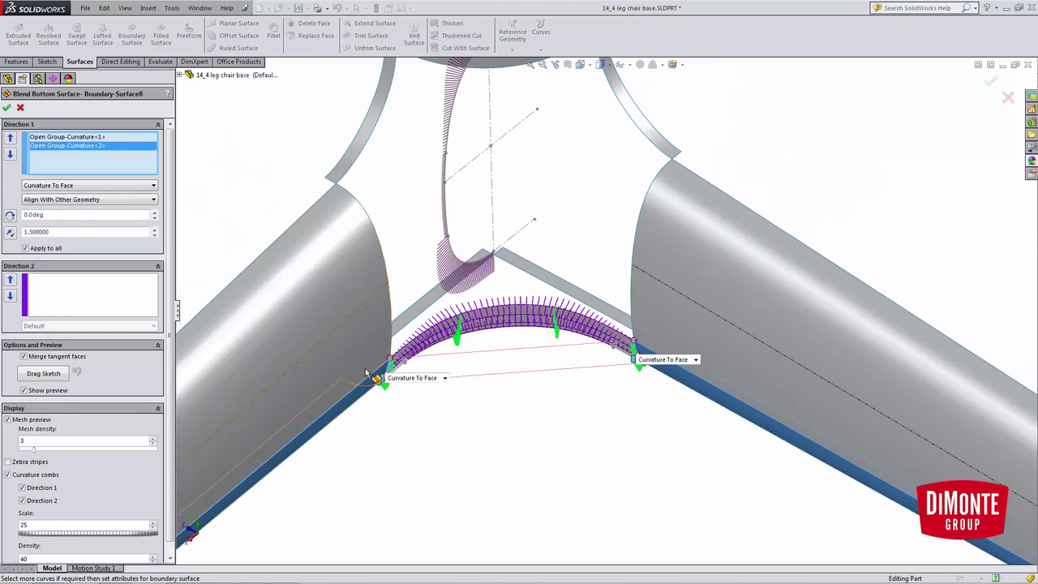
pyautogui.scroll(-1, 660, 367)
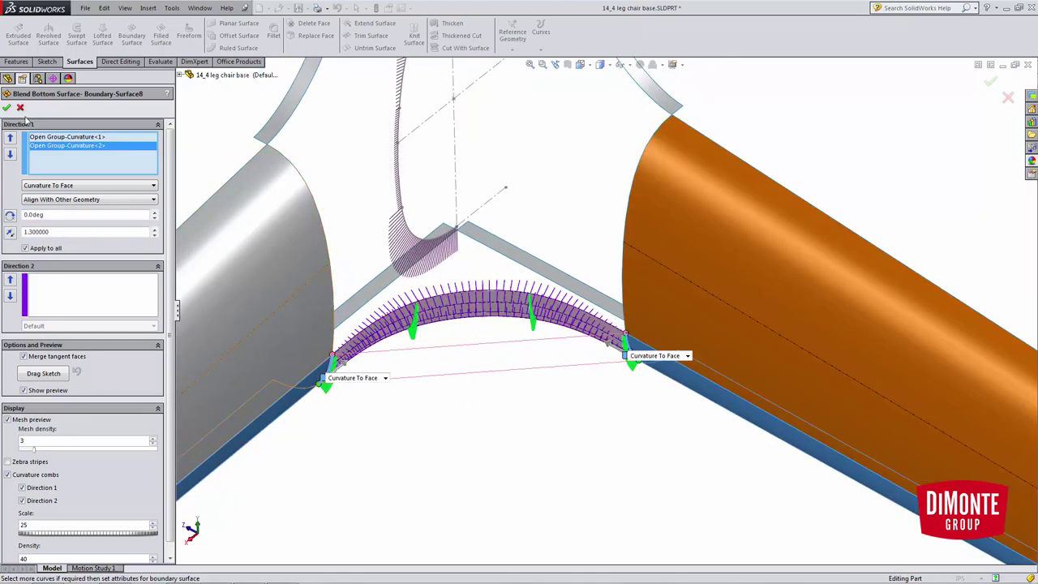
pyautogui.click(20, 108)
# - Roll the feature history forward past the Blend Middle Surface boundary feature
pyautogui.scroll(4, 570, 396)
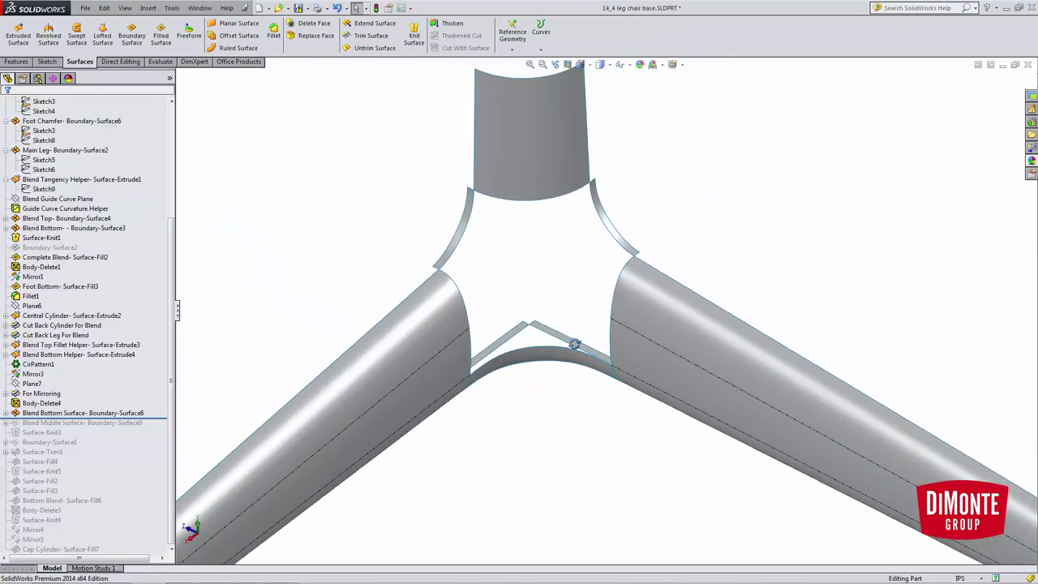
pyautogui.keyDown('ctrl'); pyautogui.moveTo(574, 343); pyautogui.dragTo(521, 307, button='middle'); pyautogui.keyUp('ctrl')
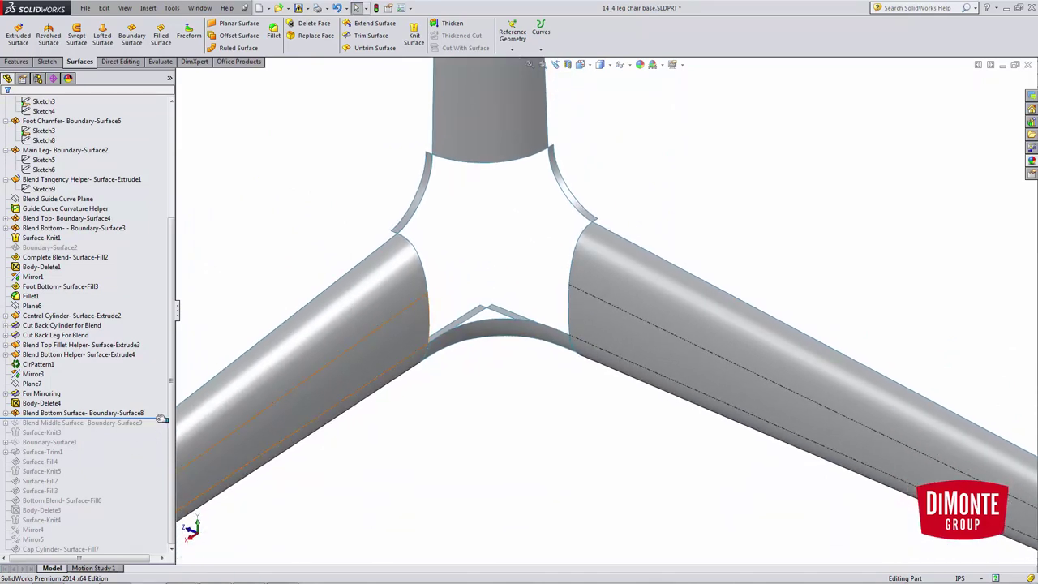
pyautogui.scroll(-2, 467, 316)
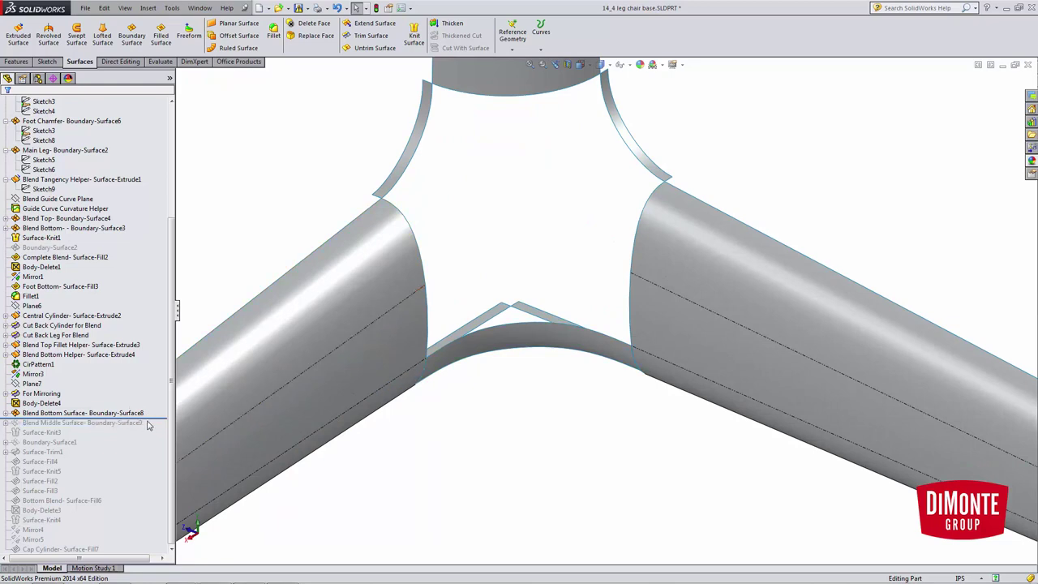
pyautogui.moveTo(148, 425); pyautogui.dragTo(146, 429)
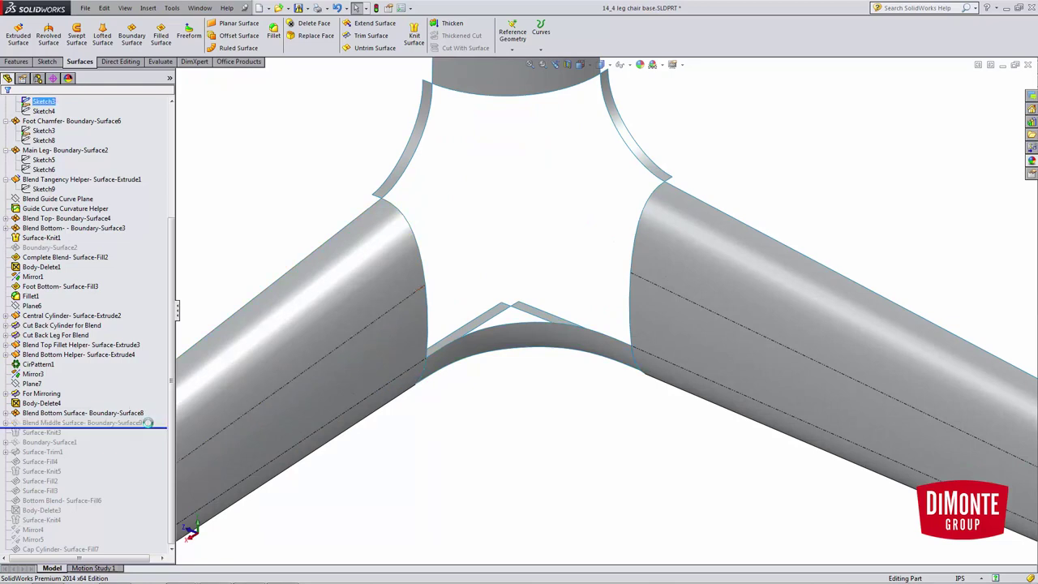
# - Open Sketch19 under Blend Middle Surface for editing and view it face-on
pyautogui.click(6, 423)
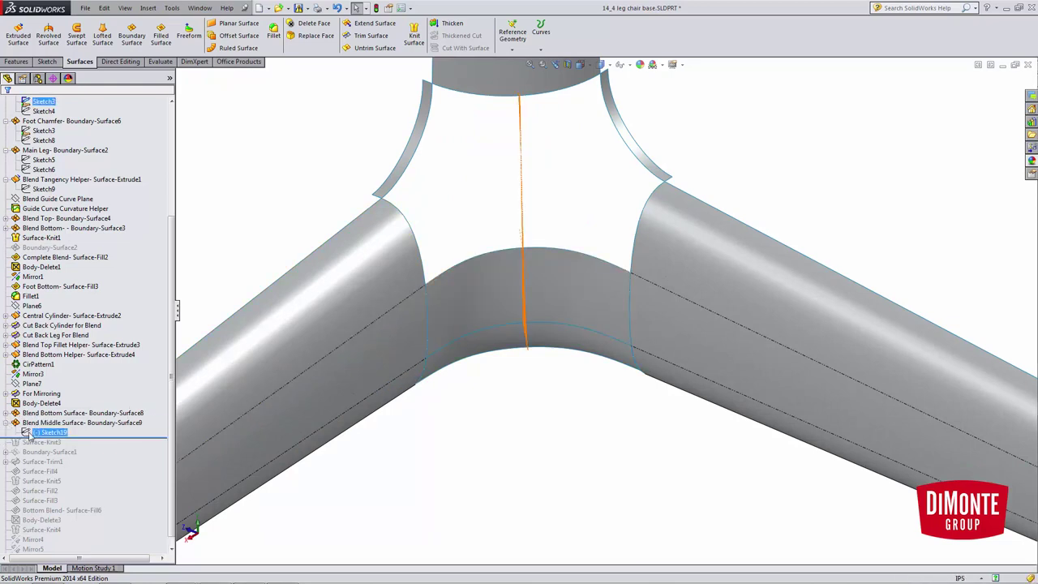
pyautogui.click(30, 436)
pyautogui.click(109, 423)
pyautogui.click(46, 433)
pyautogui.click(50, 402)
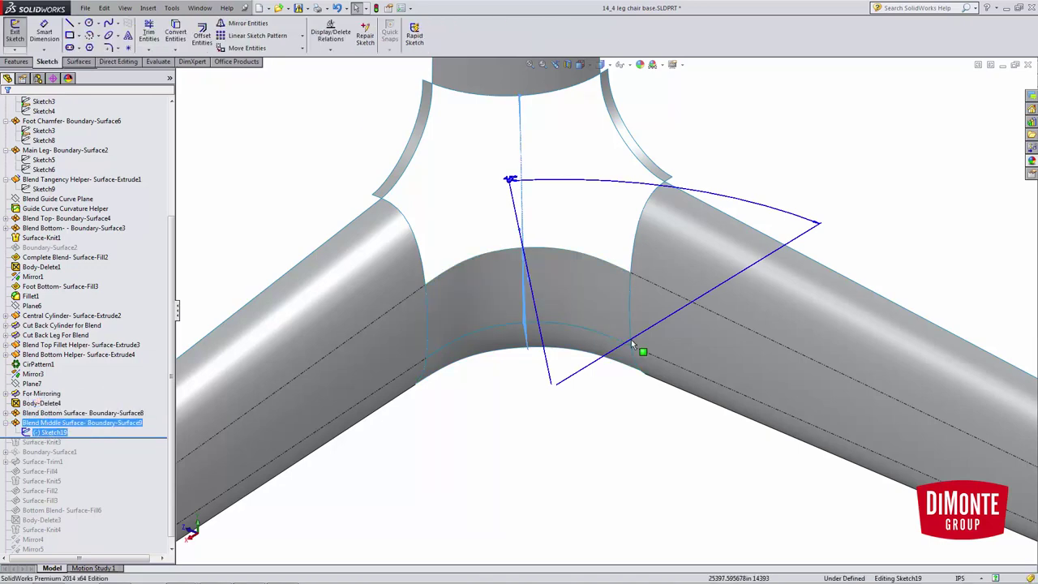
pyautogui.press('space')
pyautogui.click(727, 409)
pyautogui.scroll(-8, 405, 357)
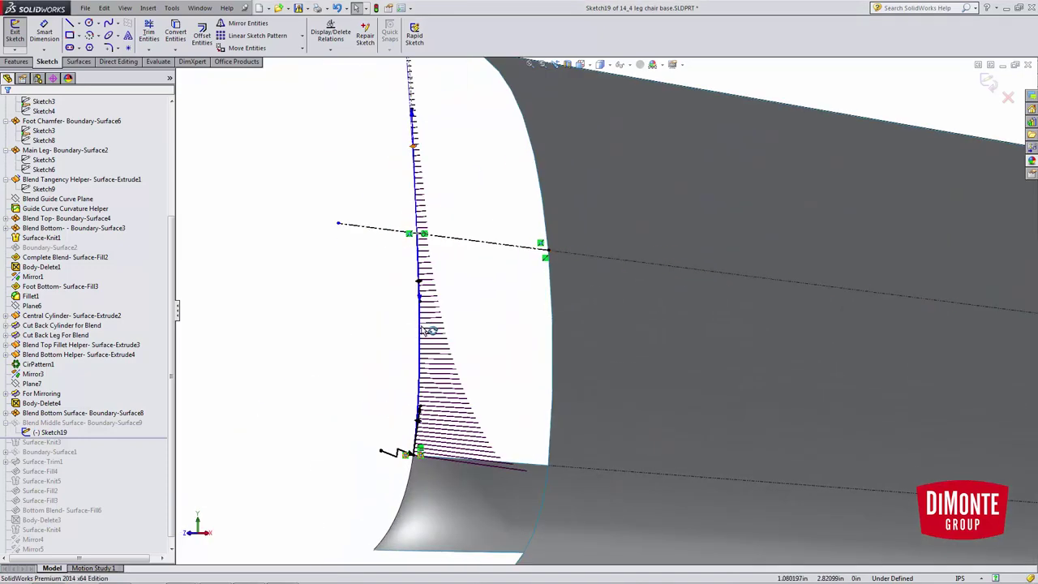
# - Examine the relations and curvature of the guide splines in Sketch19 and the construction line crossing them
pyautogui.click(420, 363)
pyautogui.click(396, 362)
pyautogui.scroll(4, 584, 275)
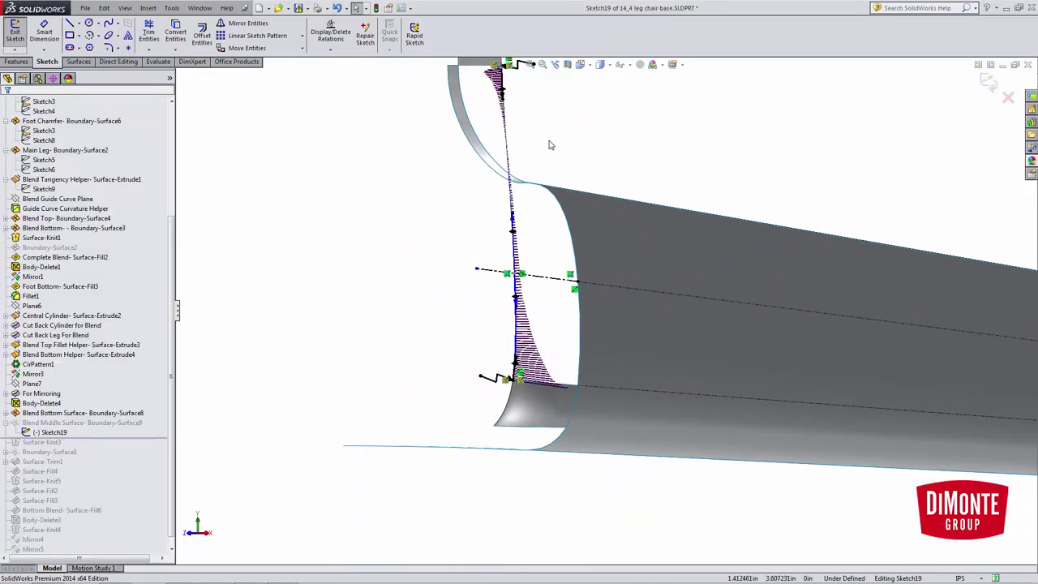
pyautogui.click(510, 154)
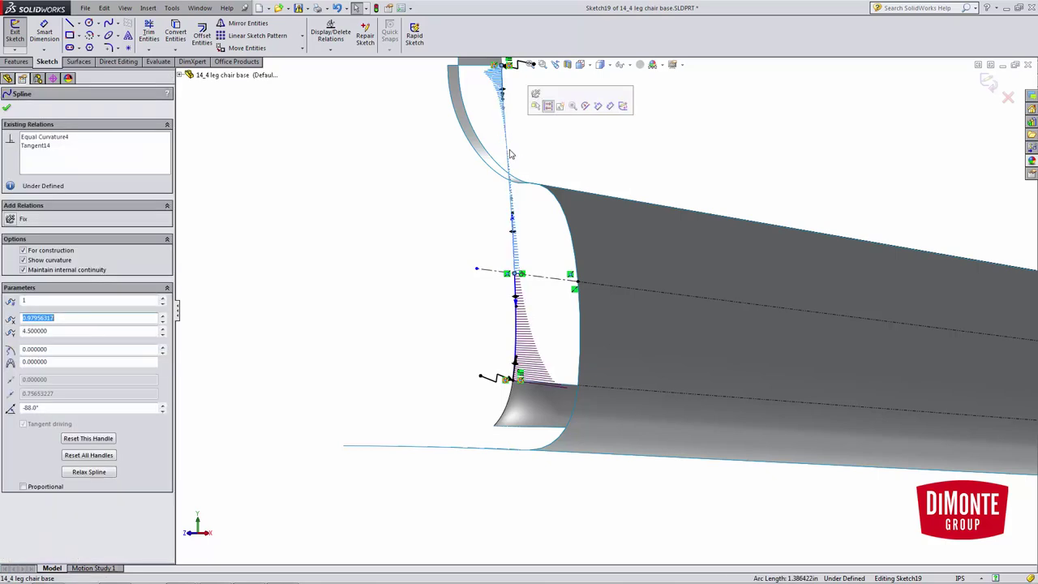
pyautogui.click(499, 339)
pyautogui.scroll(-2, 499, 339)
pyautogui.click(581, 222)
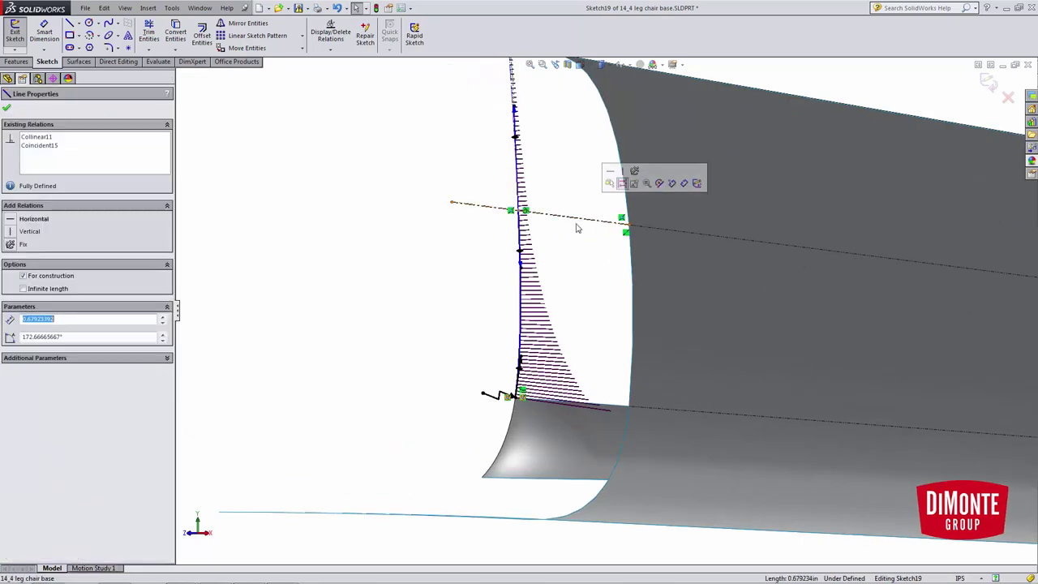
pyautogui.press('Escape')
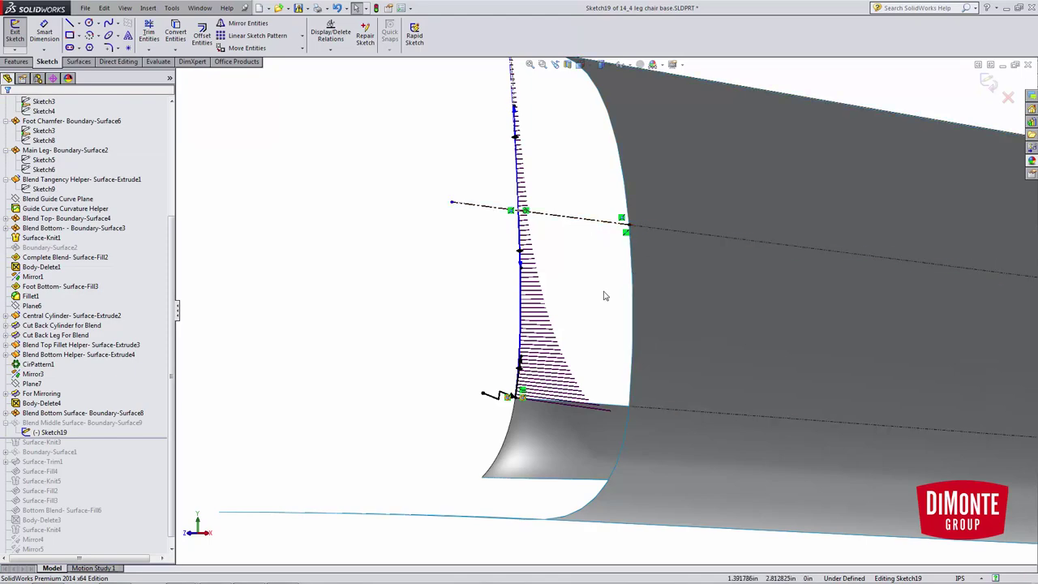
# - Delete all existing splines and construction lines from Sketch19
pyautogui.moveTo(581, 428)
pyautogui.mouseDown(button='middle')
pyautogui.moveTo(545, 409)
pyautogui.moveTo(531, 386)
pyautogui.moveTo(457, 431)
pyautogui.moveTo(647, 358)
pyautogui.moveTo(674, 326)
pyautogui.moveTo(761, 394)
pyautogui.moveTo(722, 449)
pyautogui.moveTo(727, 394)
pyautogui.moveTo(712, 305)
pyautogui.mouseUp(button='middle')
pyautogui.scroll(2, 647, 357)
pyautogui.moveTo(719, 452); pyautogui.dragTo(533, 116)
pyautogui.press('Delete')
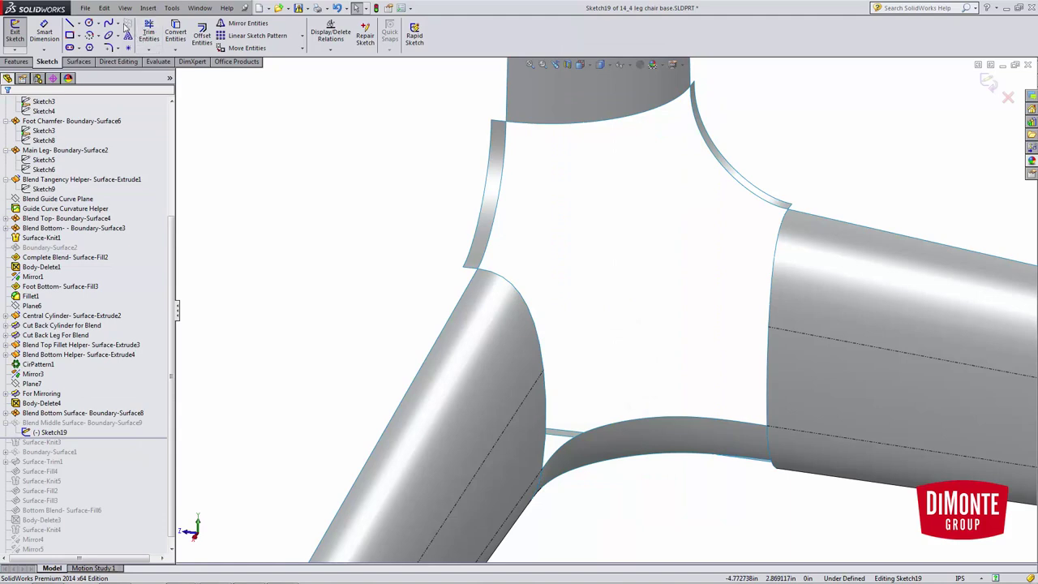
# - Sketch a two-point spline in the open gap between the central cylinder and the bottom blend surface
pyautogui.click(119, 24)
pyautogui.click(134, 33)
pyautogui.click(613, 154)
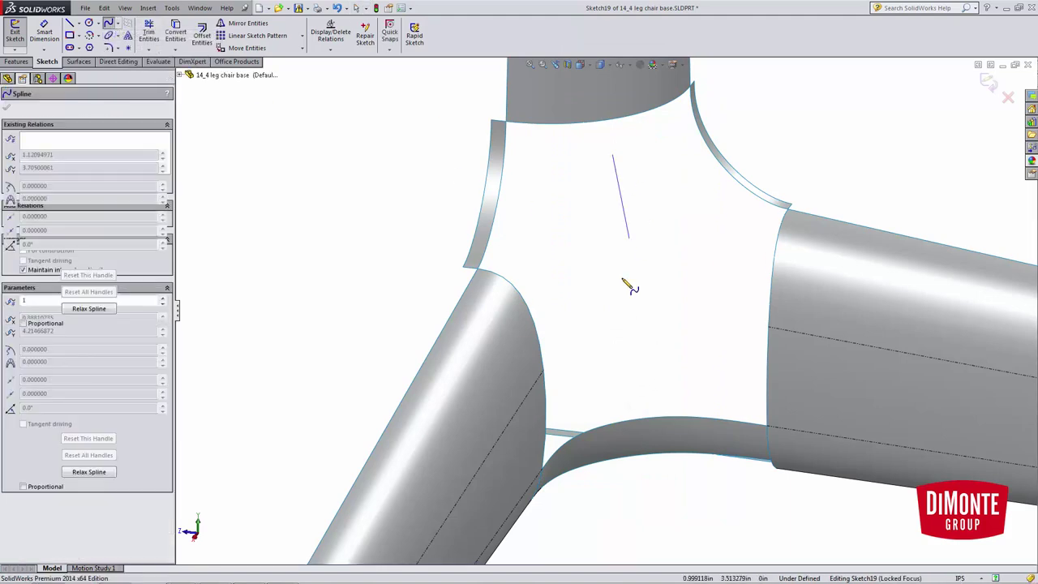
pyautogui.click(643, 300)
pyautogui.press('Escape')
# - Add a Pierce relation between the new spline's upper endpoint and the bottom edge of the central cylinder
pyautogui.keyDown('ctrl'); pyautogui.moveTo(619, 254); pyautogui.dragTo(577, 331, button='middle'); pyautogui.keyUp('ctrl')
pyautogui.click(571, 233)
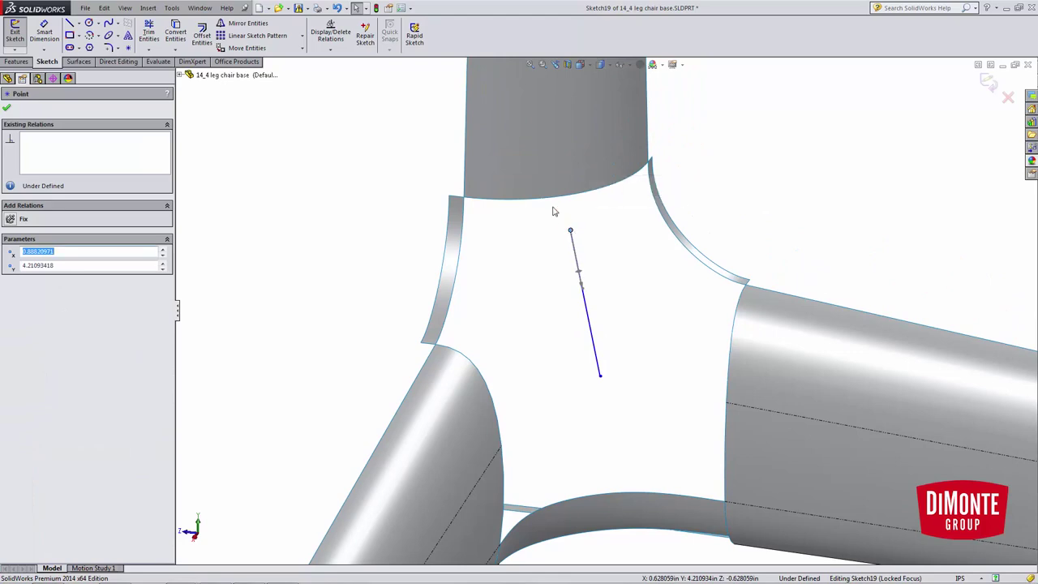
pyautogui.keyDown('ctrl'); pyautogui.click(554, 198); pyautogui.keyUp('ctrl')
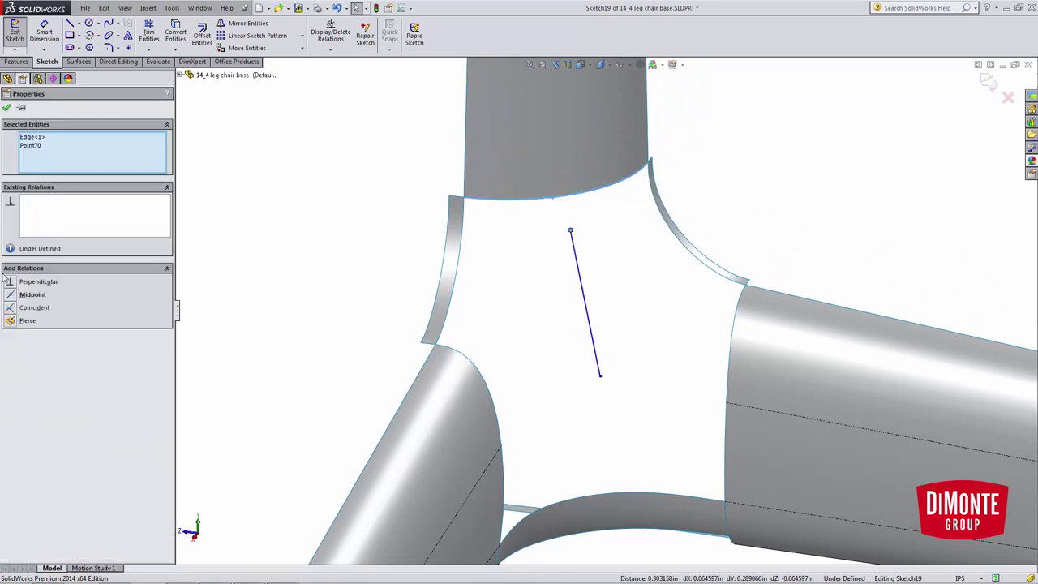
pyautogui.click(9, 320)
pyautogui.click(559, 329)
# - Constrain the spline's upper end to run smoothly out of the central cylinder's face, and discard all edits to Sketch19
pyautogui.click(584, 243)
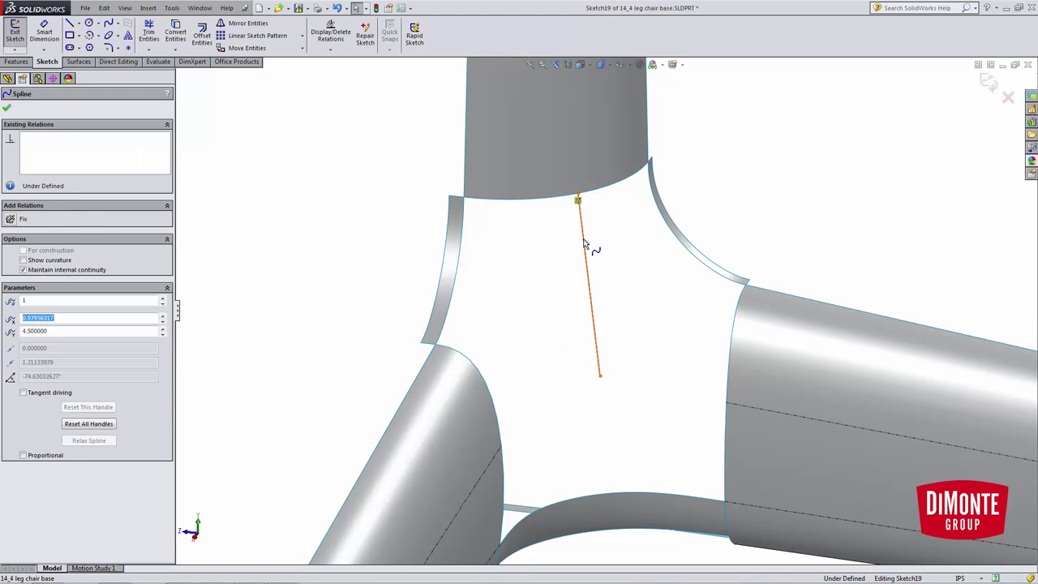
pyautogui.keyDown('ctrl'); pyautogui.click(548, 199); pyautogui.keyUp('ctrl')
pyautogui.keyDown('ctrl'); pyautogui.click(548, 183); pyautogui.keyUp('ctrl')
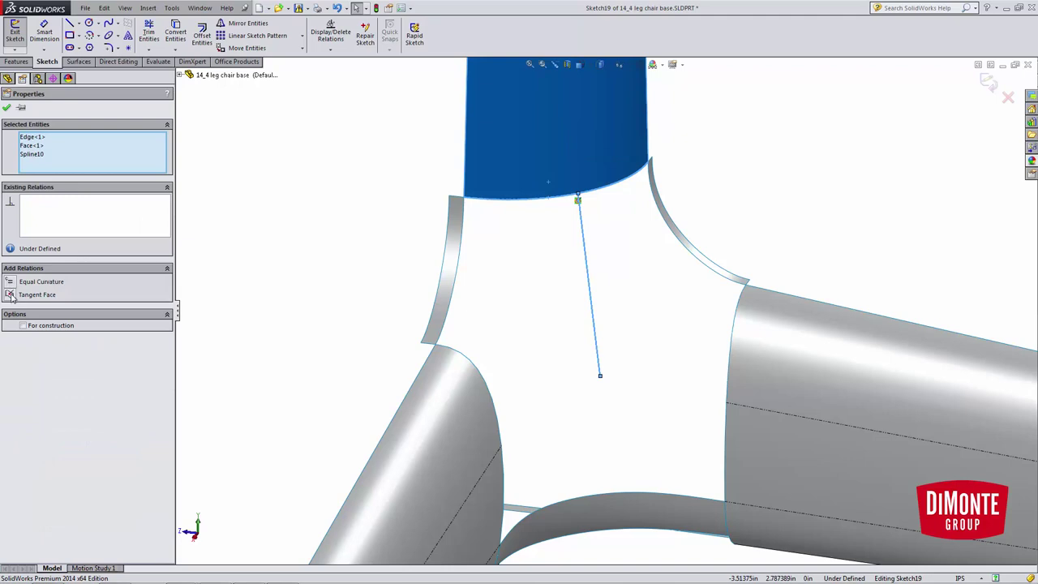
pyautogui.click(612, 268)
pyautogui.scroll(-2, 616, 266)
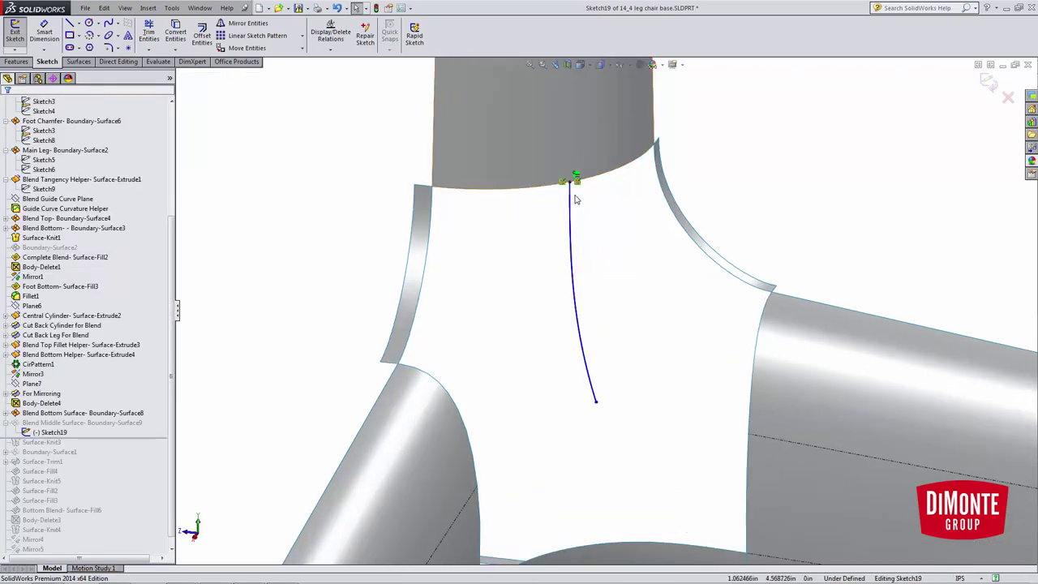
pyautogui.click(571, 213)
pyautogui.scroll(1, 611, 253)
pyautogui.click(610, 252)
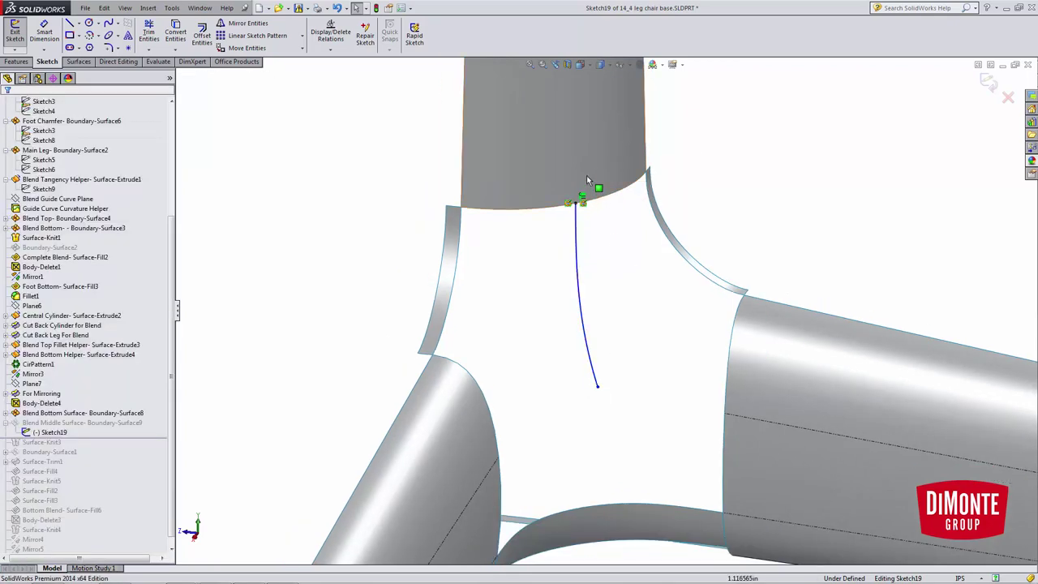
pyautogui.scroll(2, 587, 180)
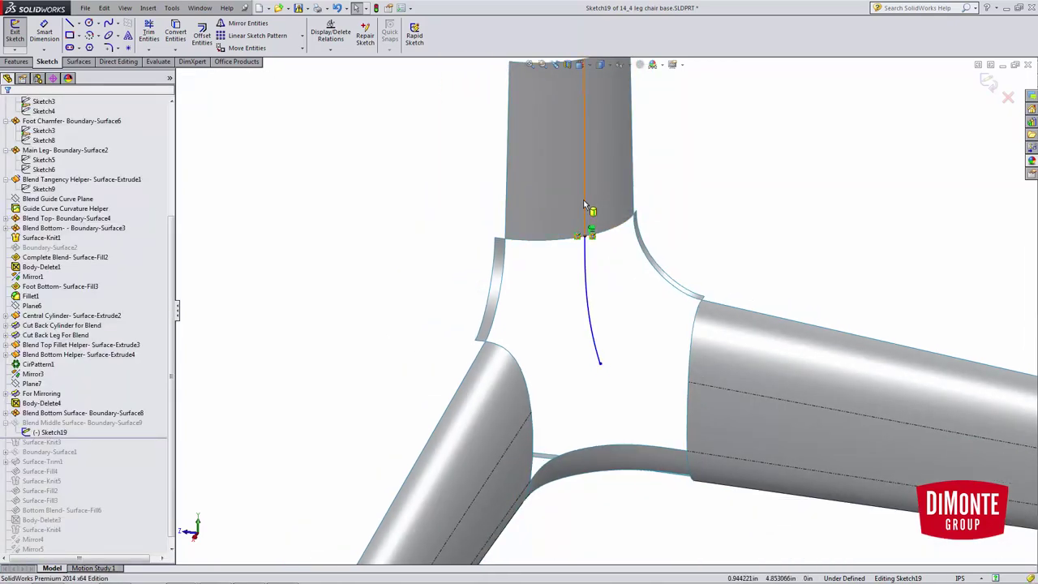
pyautogui.click(1008, 97)
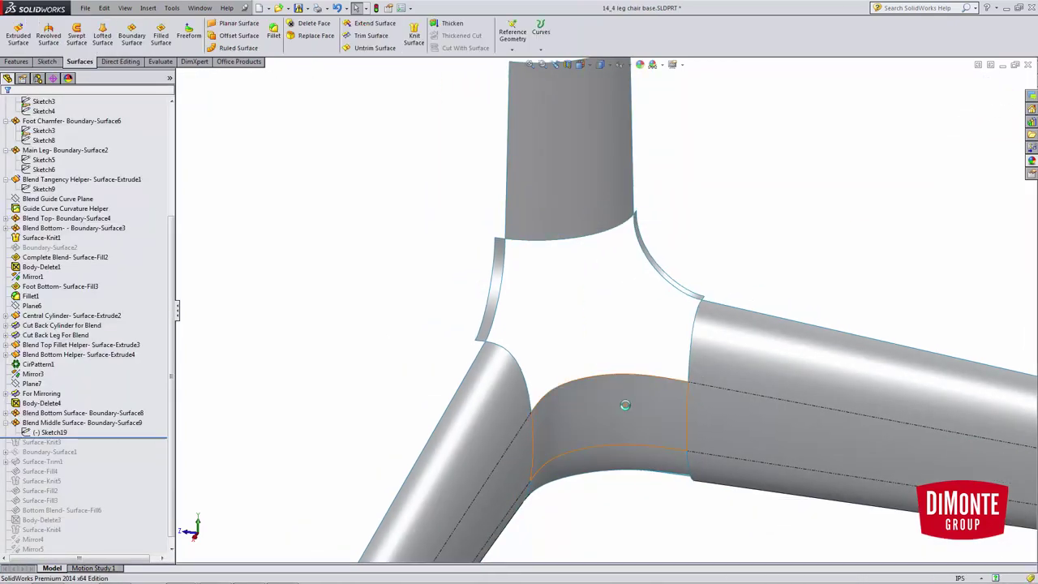
# - Reopen Sketch19 to inspect its original guide splines and relations, and leave it without saving changes
pyautogui.click(54, 433)
pyautogui.click(65, 405)
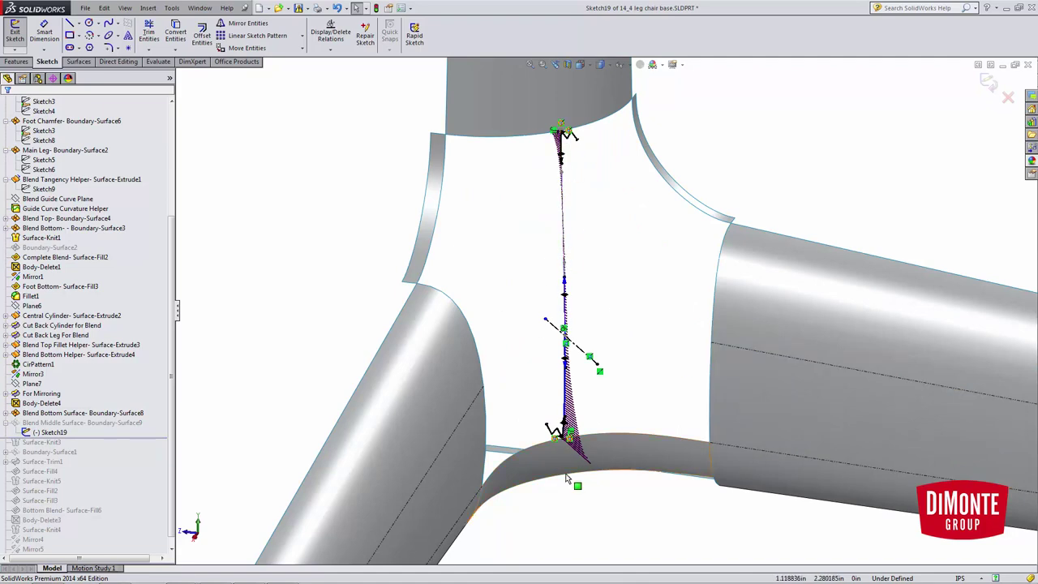
pyautogui.click(1008, 97)
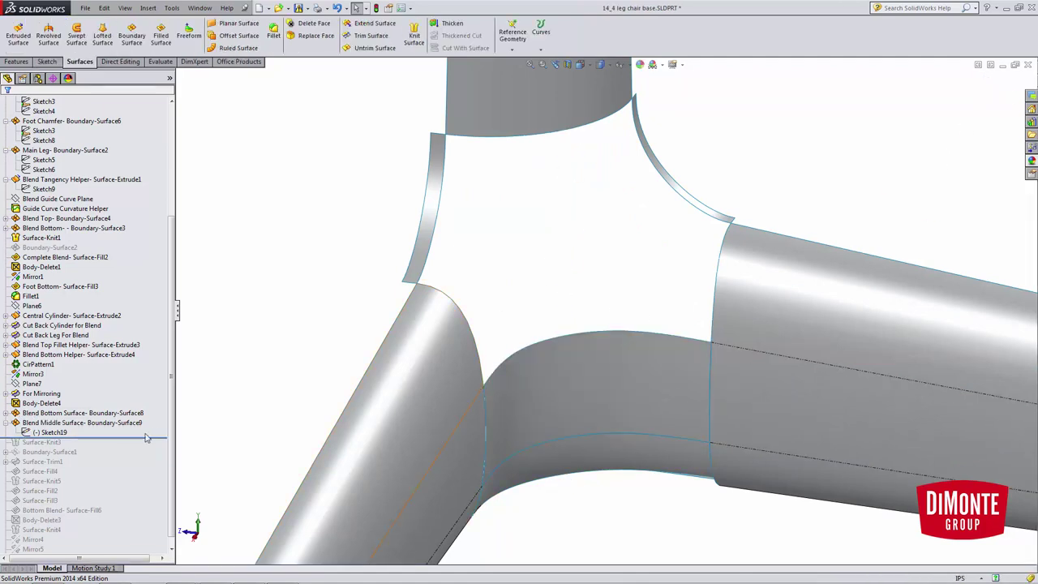
# - Review the Blend Middle Surface definition, including its edge curves, Sketch19 guide, curvature conditions and tangent influence, and cancel without changes
pyautogui.click(89, 423)
pyautogui.click(86, 396)
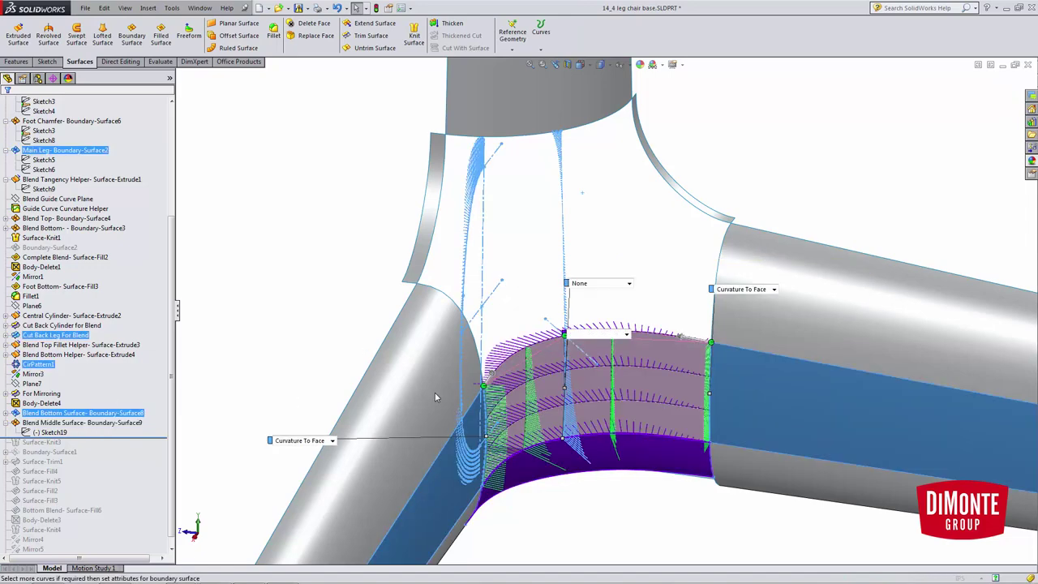
pyautogui.moveTo(484, 476); pyautogui.dragTo(447, 478, button='middle')
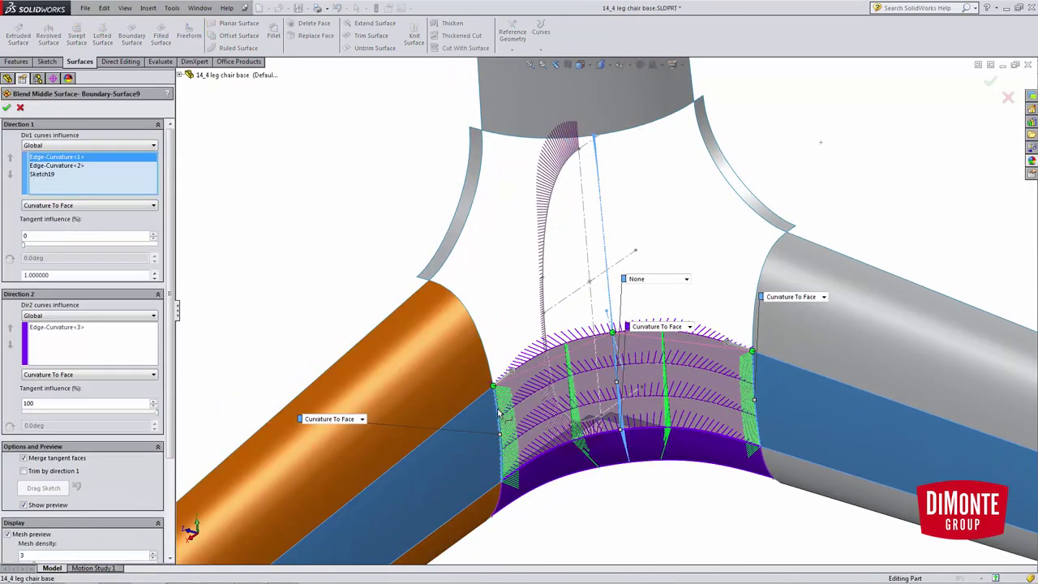
pyautogui.moveTo(621, 352); pyautogui.dragTo(626, 350, button='middle')
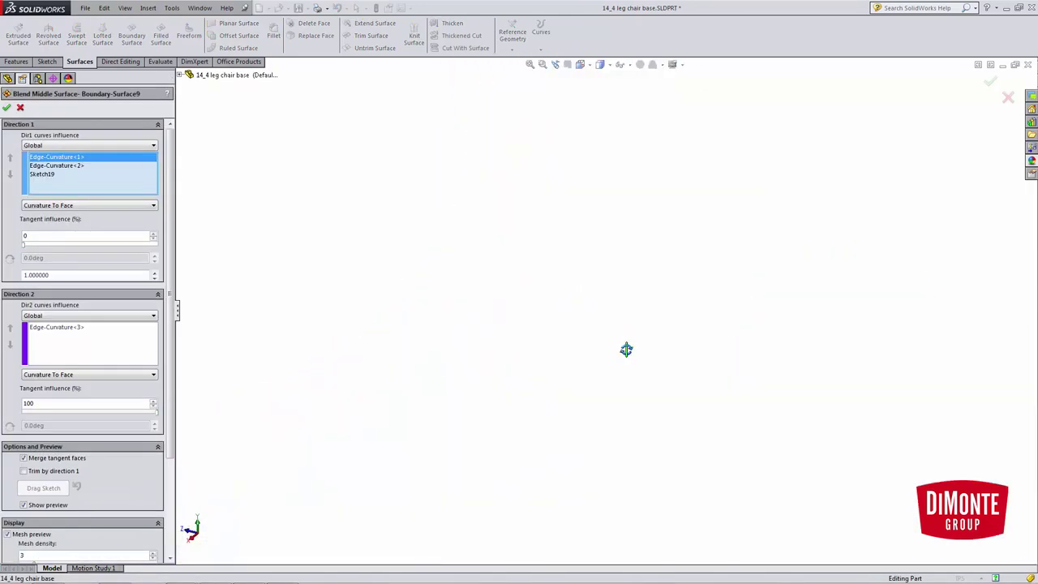
pyautogui.scroll(-10, 555, 253)
pyautogui.scroll(-2, 555, 254)
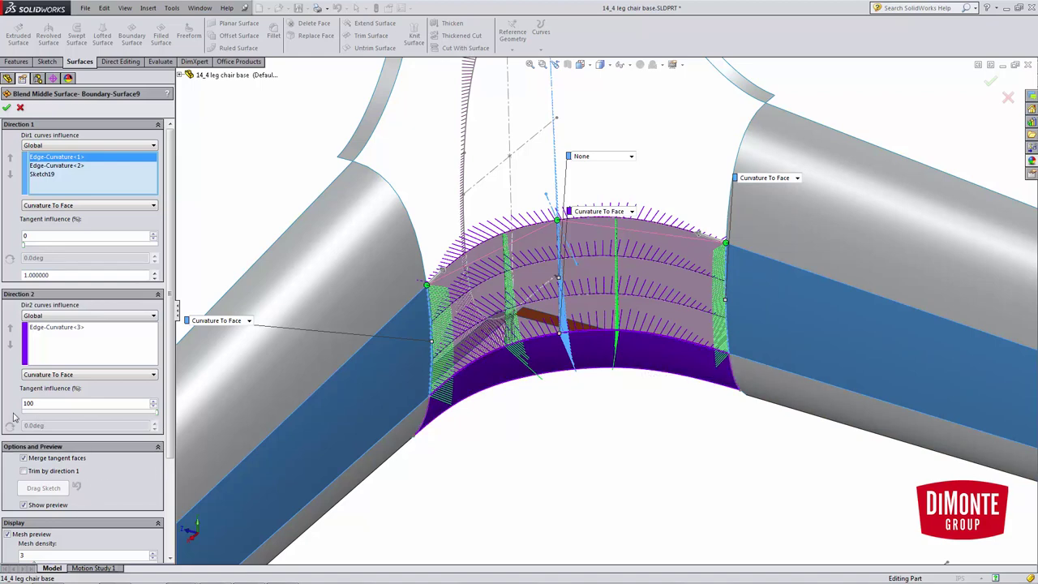
pyautogui.moveTo(73, 415); pyautogui.dragTo(5, 414)
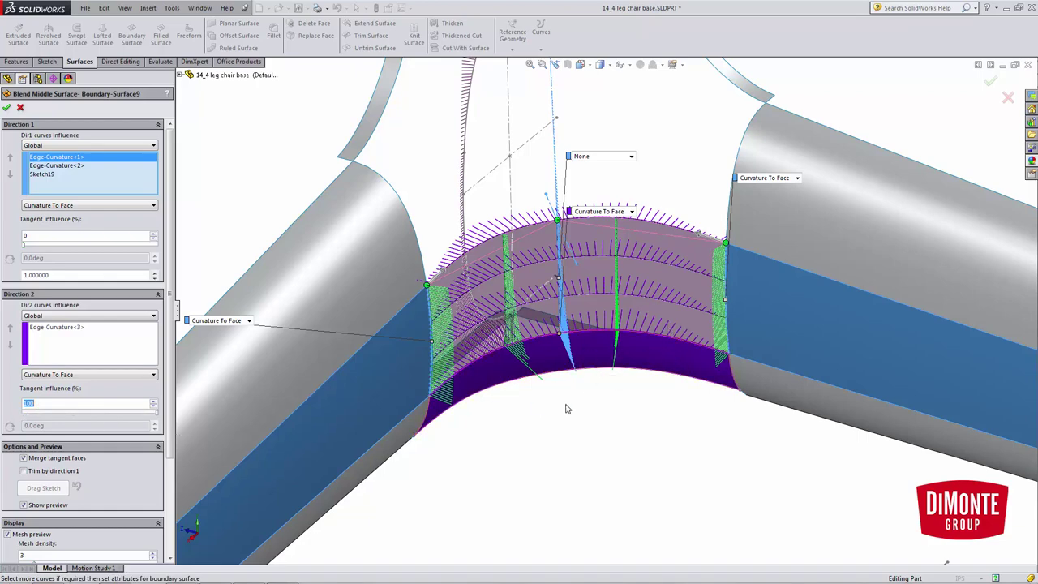
pyautogui.click(22, 109)
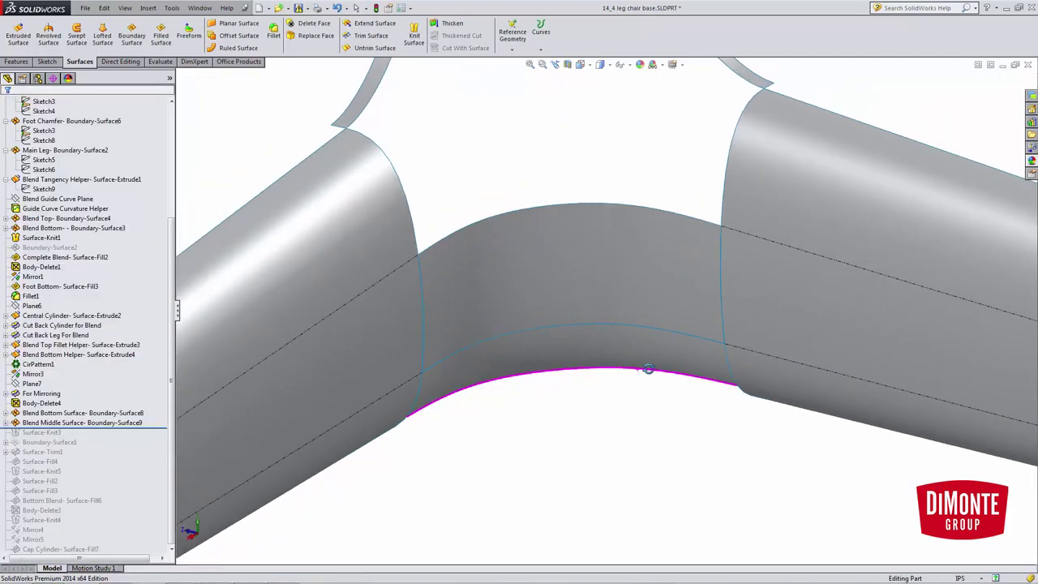
# - Roll the feature history forward past Surface-Knit3 to include the knitted blend surfaces
pyautogui.moveTo(648, 373); pyautogui.dragTo(612, 418, button='middle')
pyautogui.scroll(1, 570, 513)
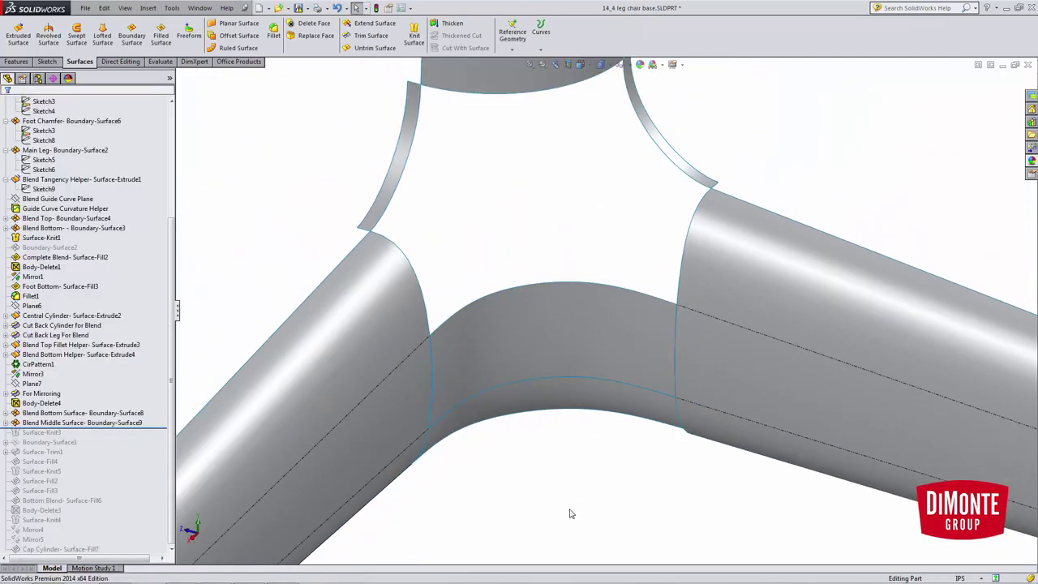
pyautogui.moveTo(570, 514); pyautogui.dragTo(596, 425, button='middle')
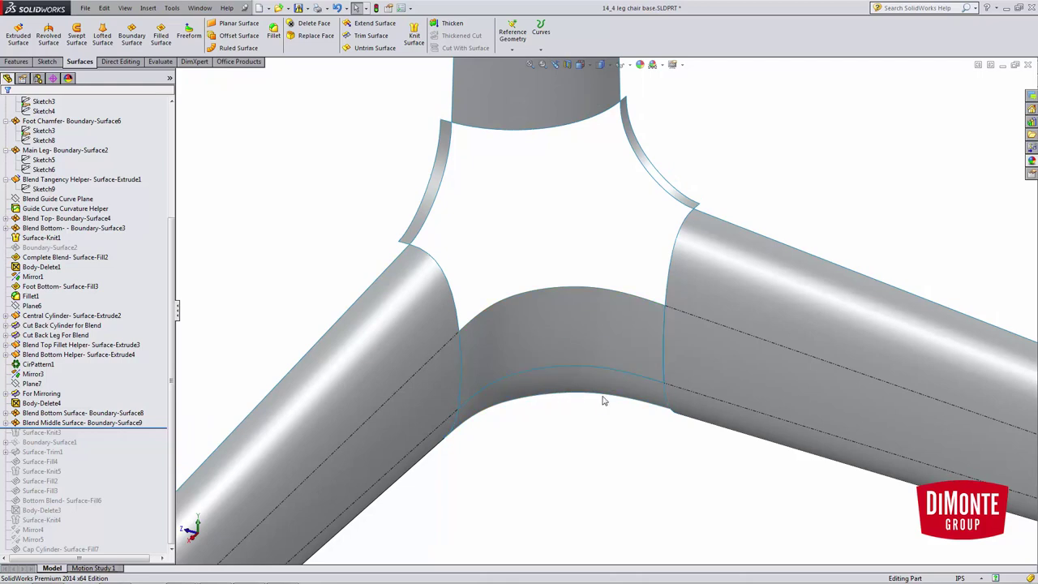
pyautogui.moveTo(111, 428); pyautogui.dragTo(106, 436)
pyautogui.moveTo(627, 356); pyautogui.dragTo(399, 304, button='middle')
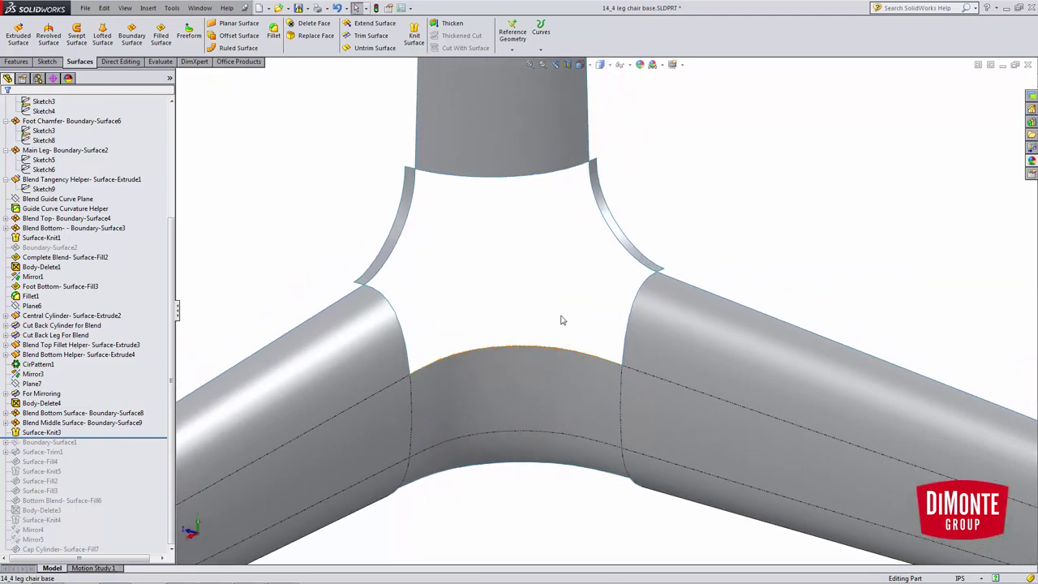
# - Roll the feature history forward past Boundary-Surface1 and show its hidden surface between the cylinder and middle blend
pyautogui.moveTo(77, 438); pyautogui.dragTo(88, 444)
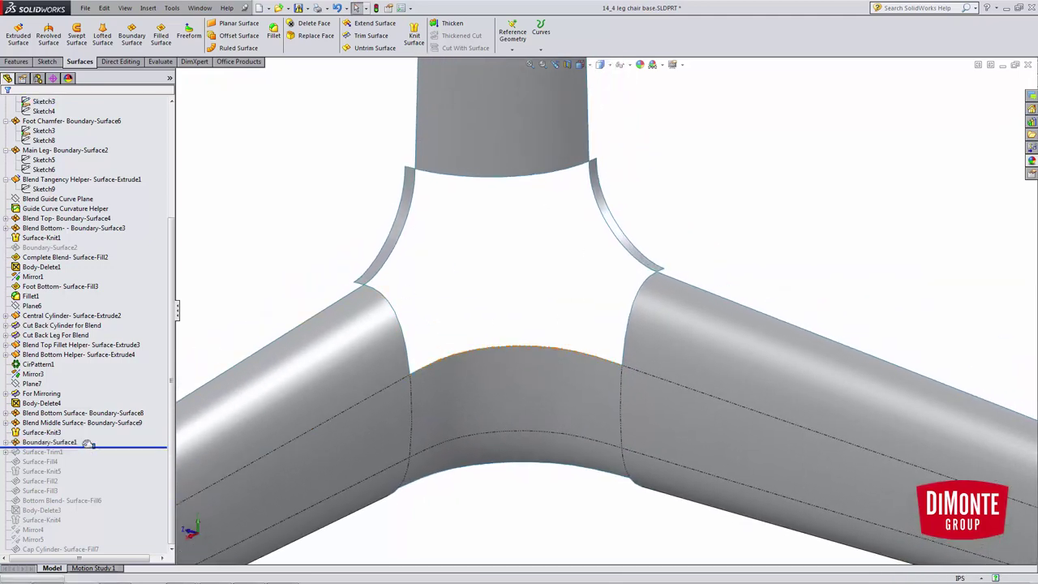
pyautogui.click(77, 442)
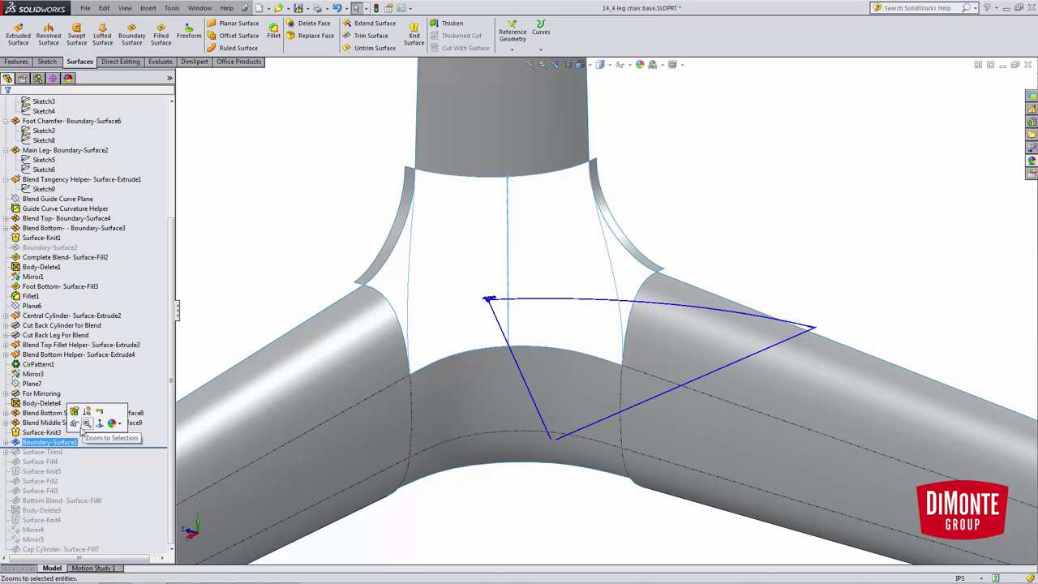
pyautogui.click(74, 423)
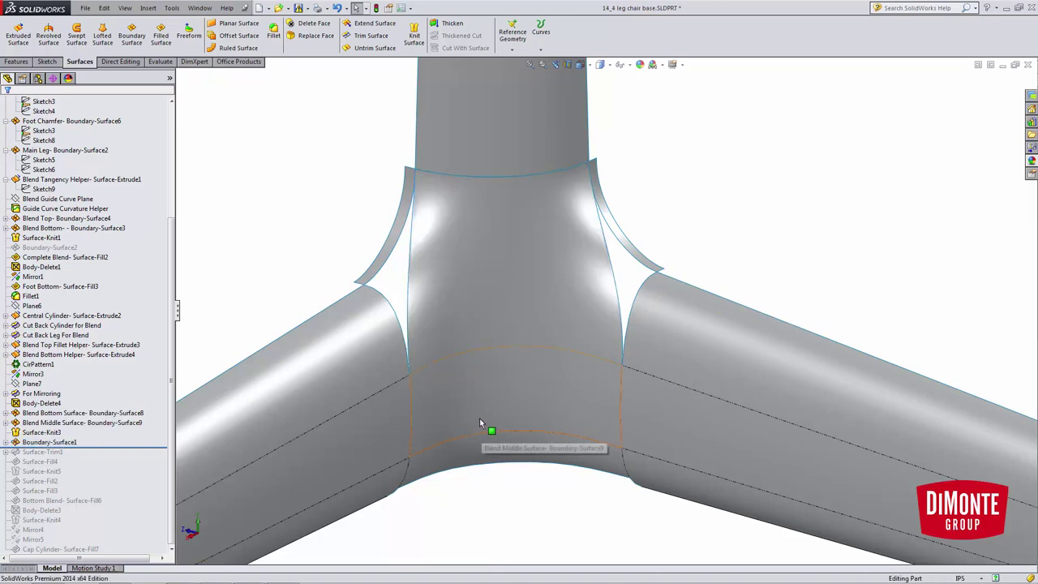
pyautogui.moveTo(479, 417); pyautogui.dragTo(482, 434, button='middle')
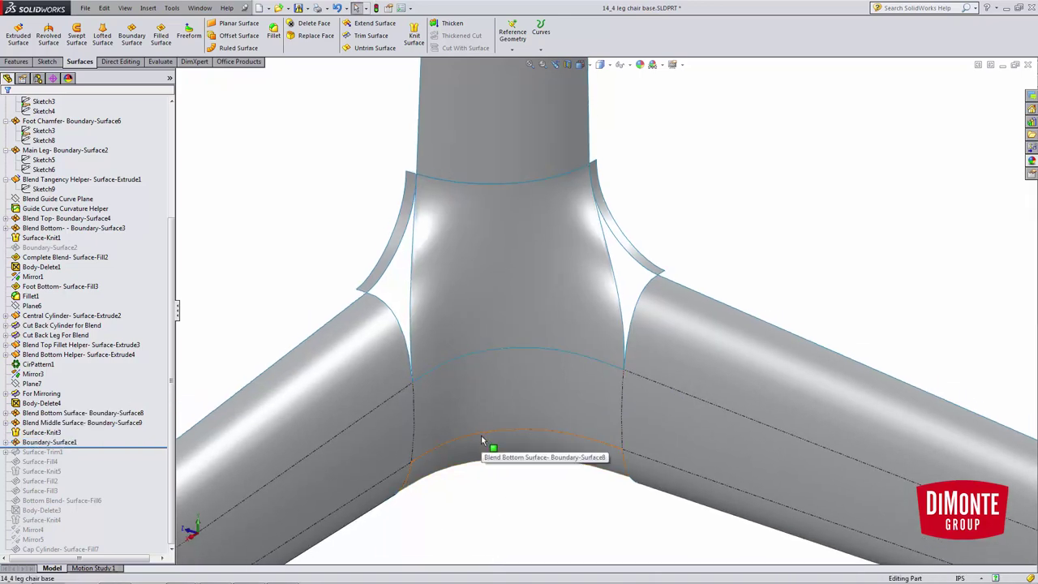
# - Review the Boundary-Surface1 definition, examining its two curvature-matched edges and the Sketch20 guide curve, and cancel without changes
pyautogui.click(533, 308)
pyautogui.click(564, 262)
pyautogui.click(565, 265)
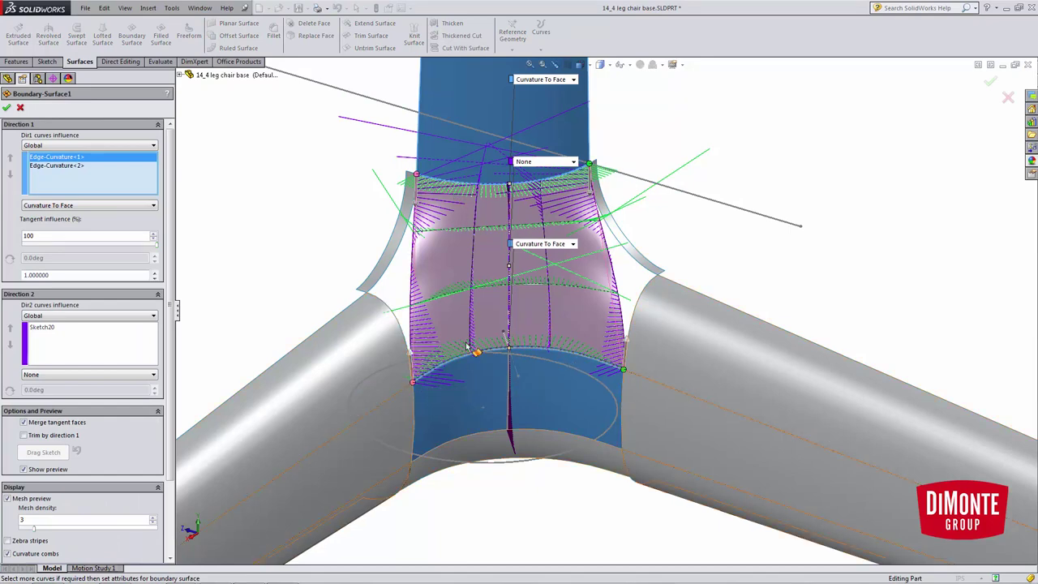
pyautogui.click(74, 330)
pyautogui.moveTo(521, 364)
pyautogui.mouseDown(button='middle')
pyautogui.moveTo(551, 304)
pyautogui.moveTo(527, 282)
pyautogui.mouseUp(button='middle')
pyautogui.scroll(-1, 527, 281)
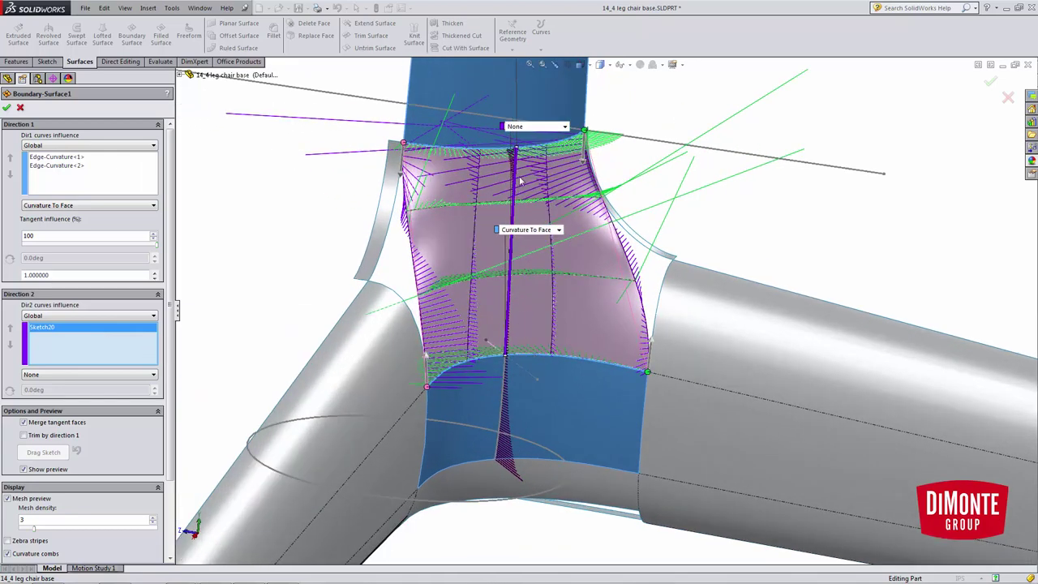
pyautogui.click(21, 108)
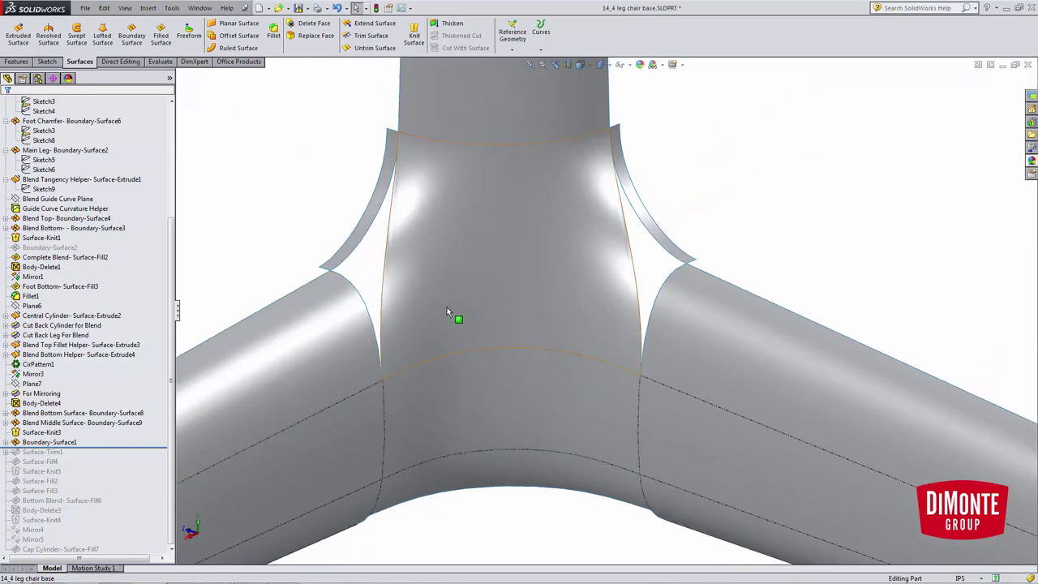
# - Roll the feature history forward past Surface-Trim1 and inspect the narrow strip joining the cylinder to the middle blend
pyautogui.scroll(2, 506, 423)
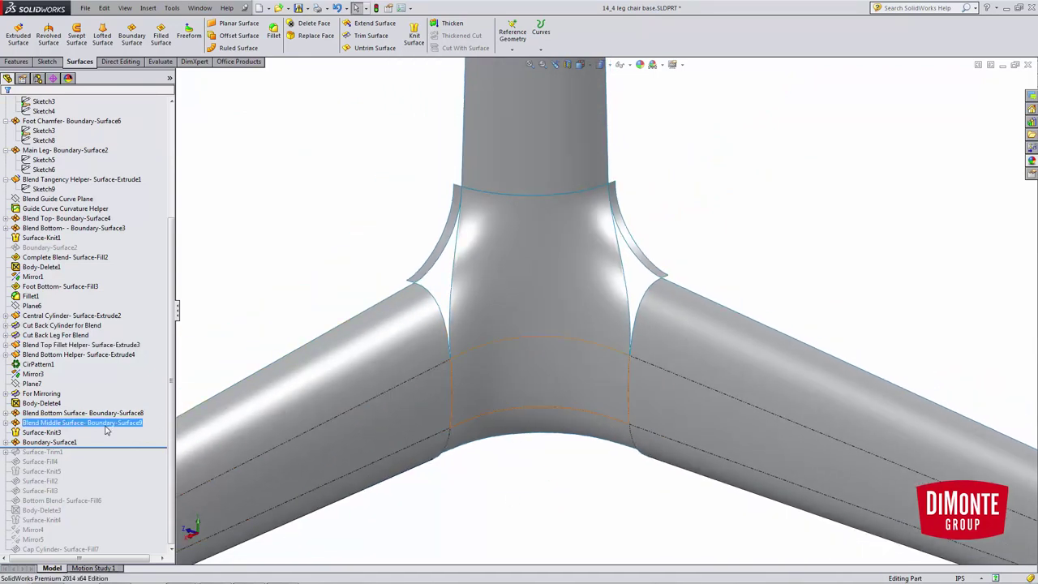
pyautogui.moveTo(101, 450); pyautogui.dragTo(101, 457)
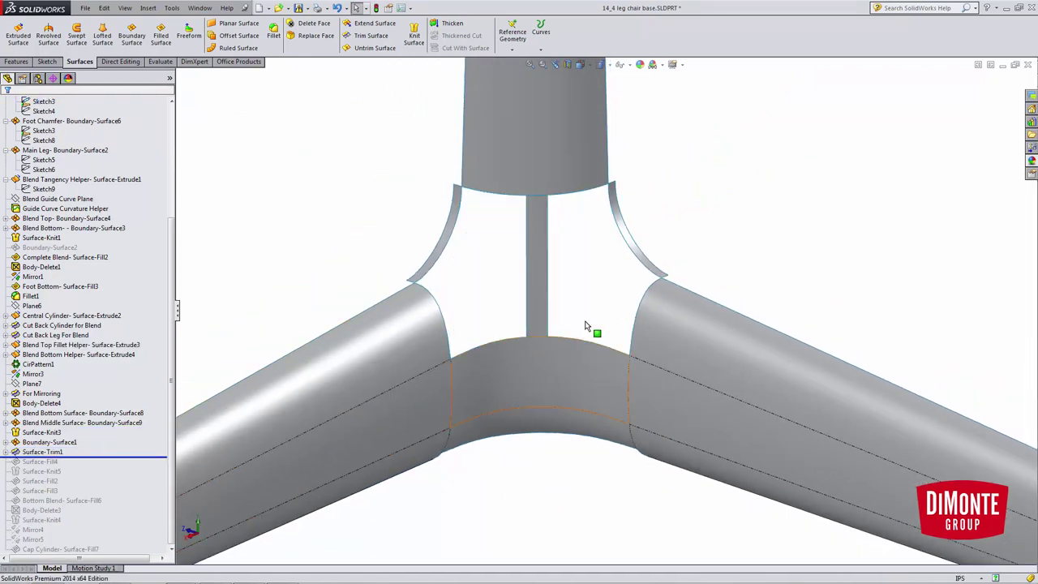
pyautogui.scroll(-2, 583, 285)
pyautogui.scroll(-1, 529, 272)
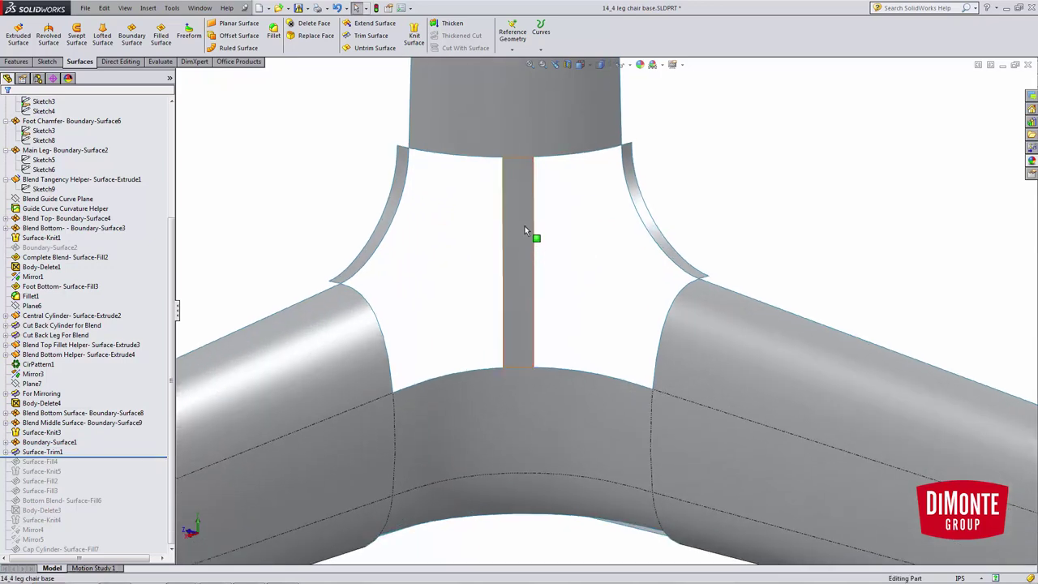
pyautogui.click(519, 231)
pyautogui.click(589, 277)
pyautogui.scroll(1, 589, 292)
pyautogui.moveTo(589, 292); pyautogui.dragTo(597, 313, button='middle')
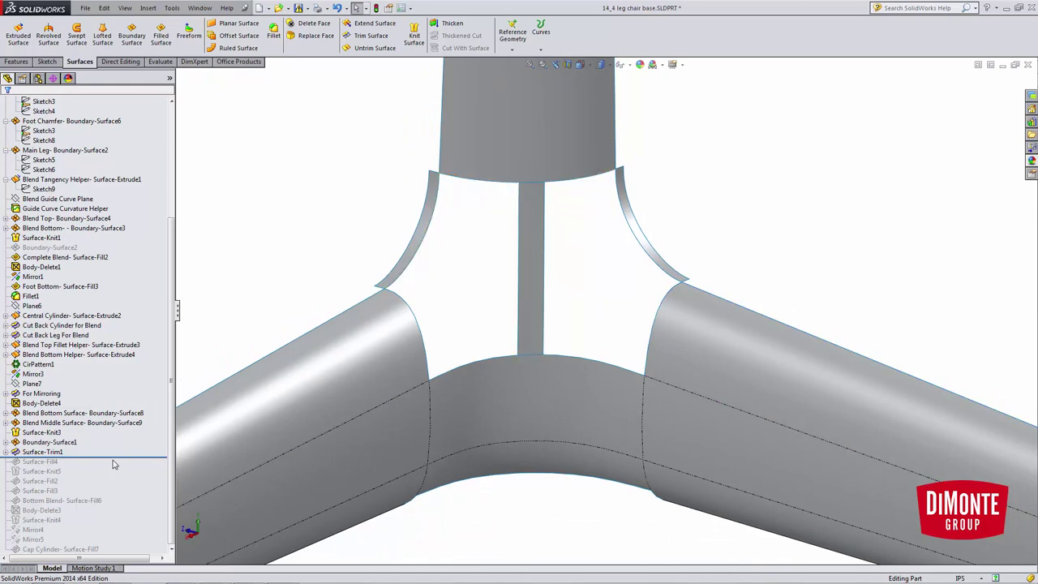
# - Roll the feature history forward past Surface-Fill4 and review its patch boundary edges and curvature settings, cancelling without changes
pyautogui.moveTo(115, 458); pyautogui.dragTo(109, 467)
pyautogui.click(46, 465)
pyautogui.rightClick(525, 297)
pyautogui.click(551, 276)
pyautogui.click(40, 452)
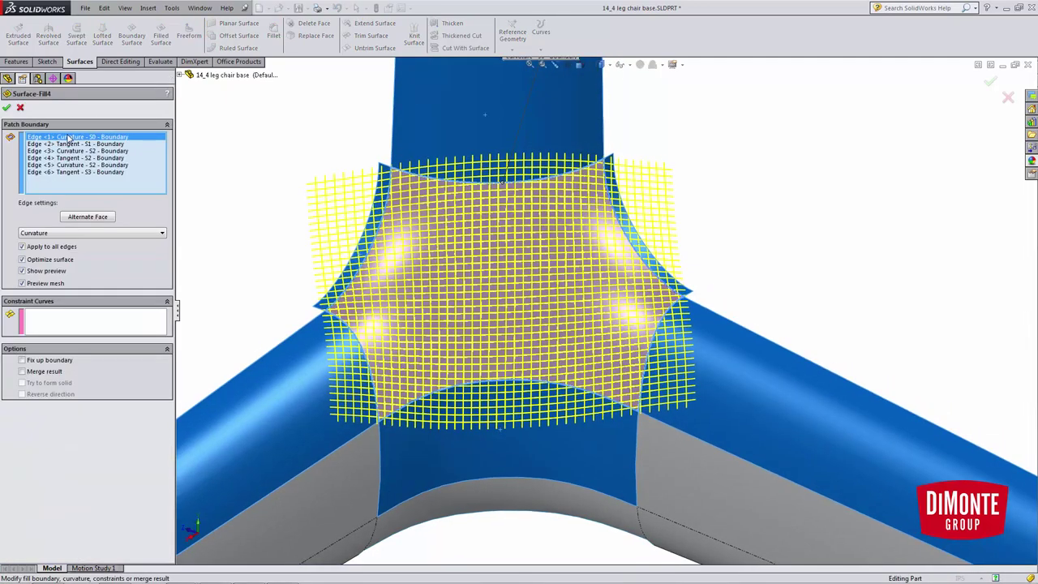
pyautogui.click(21, 107)
# - Display the Surface-Fill4 patch and examine its continuity with the cylinder, legs and middle blend using Zebra Stripes
pyautogui.click(57, 462)
pyautogui.click(73, 438)
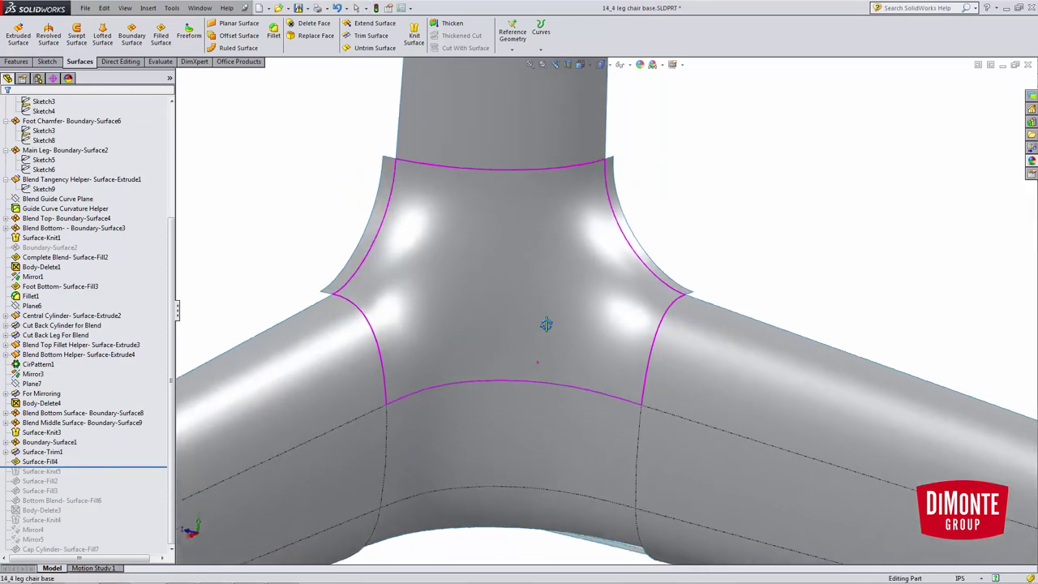
pyautogui.moveTo(531, 347); pyautogui.dragTo(518, 255, button='middle')
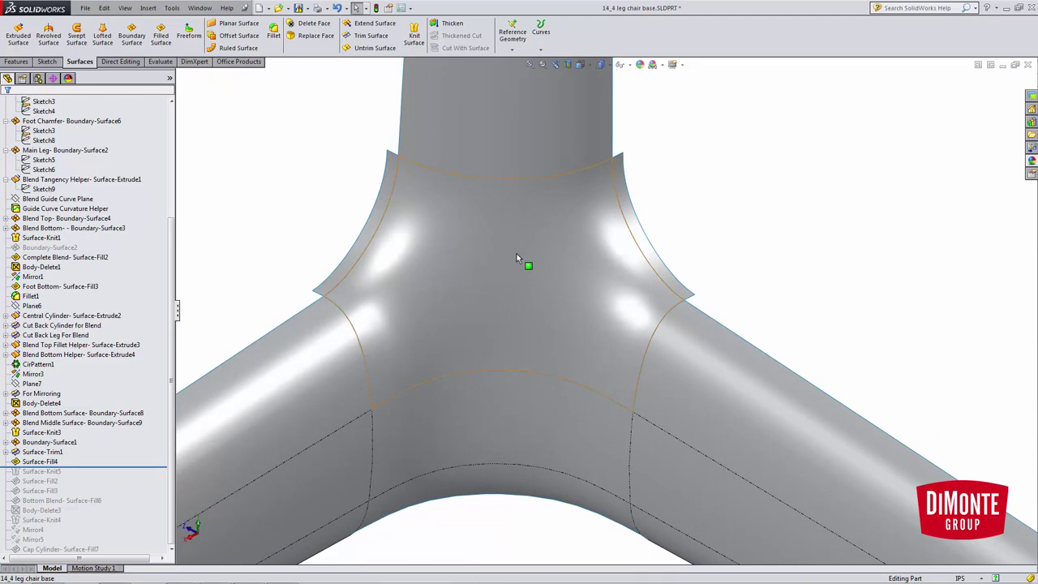
pyautogui.click(159, 62)
pyautogui.click(282, 35)
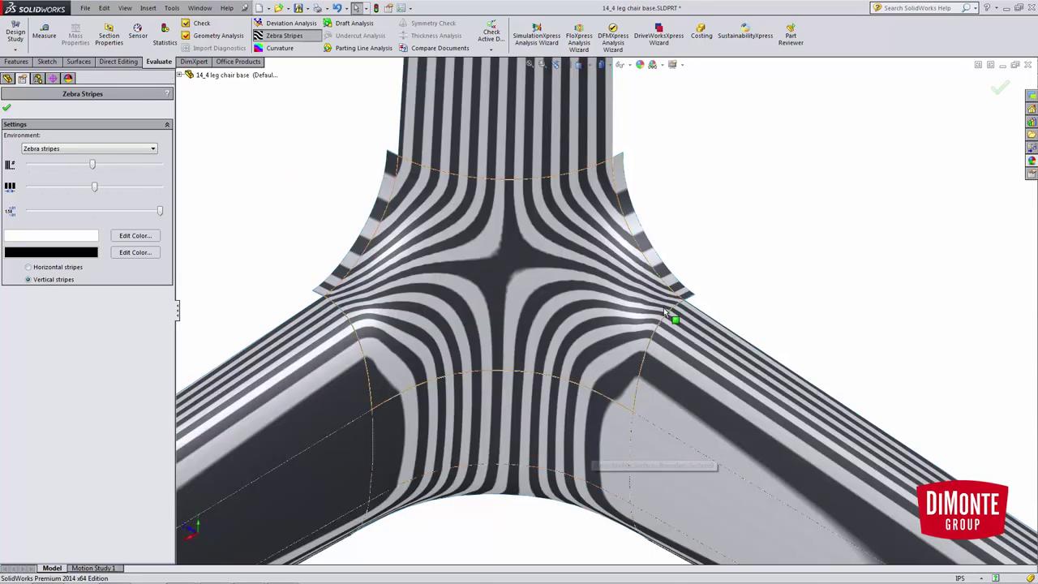
pyautogui.scroll(-4, 665, 312)
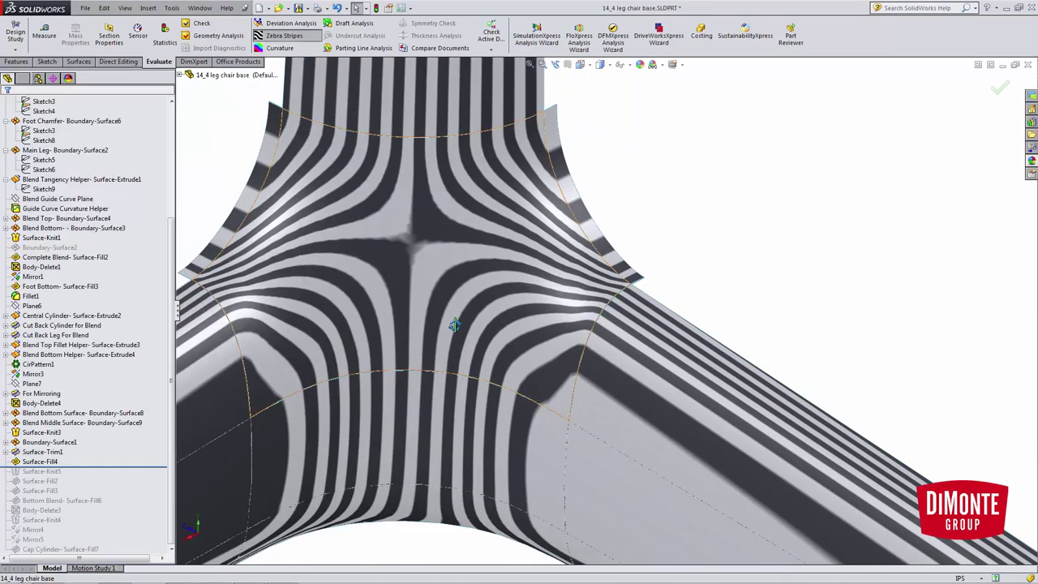
# - Examine the zebra stripes across the Surface-Fill4 patch and its neighbouring faces, and turn the stripe display off
pyautogui.scroll(-2, 450, 282)
pyautogui.moveTo(450, 283); pyautogui.dragTo(451, 304, button='middle')
pyautogui.scroll(1, 451, 304)
pyautogui.moveTo(487, 250); pyautogui.dragTo(490, 258, button='middle')
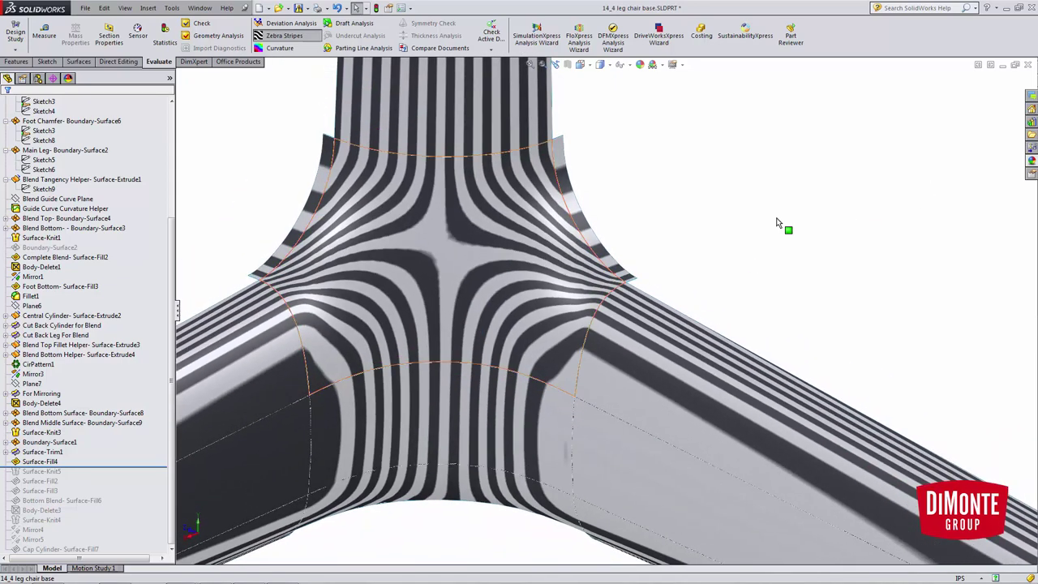
pyautogui.click(284, 36)
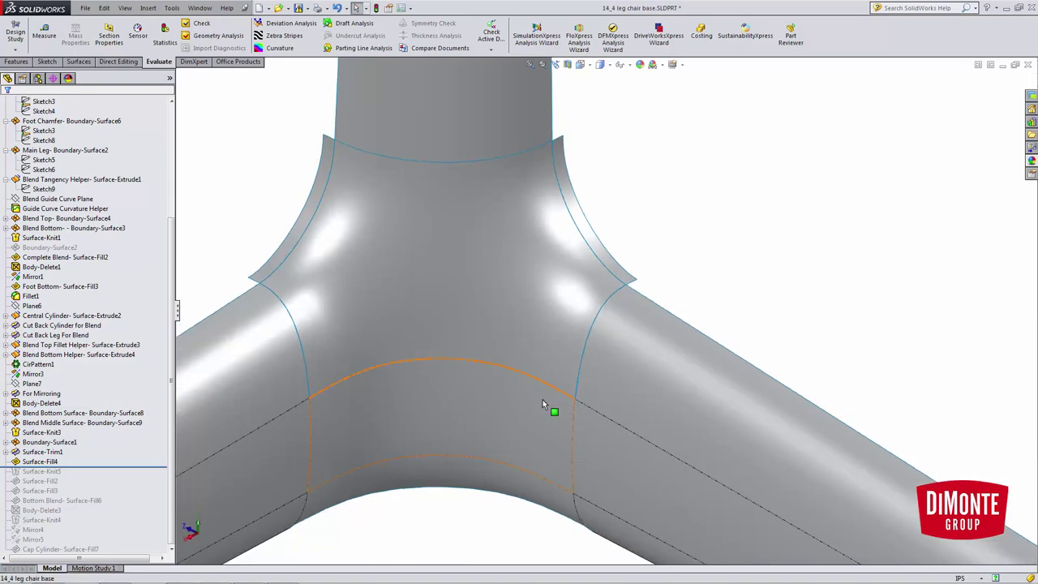
# - Suppress Surface-Fill4 and roll the feature history forward past Surface-Knit5 and Surface-Fill2
pyautogui.click(48, 464)
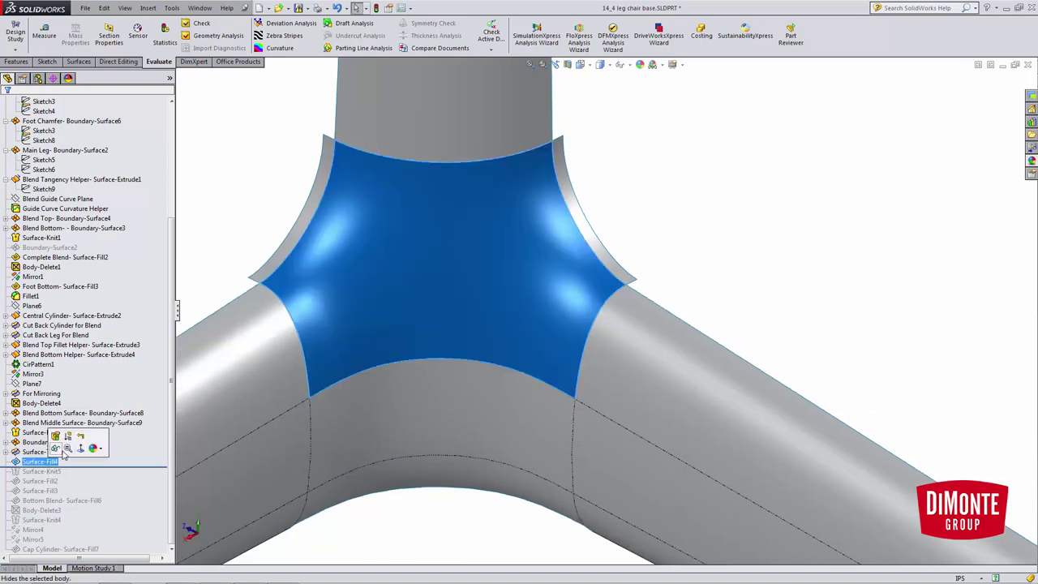
pyautogui.click(65, 438)
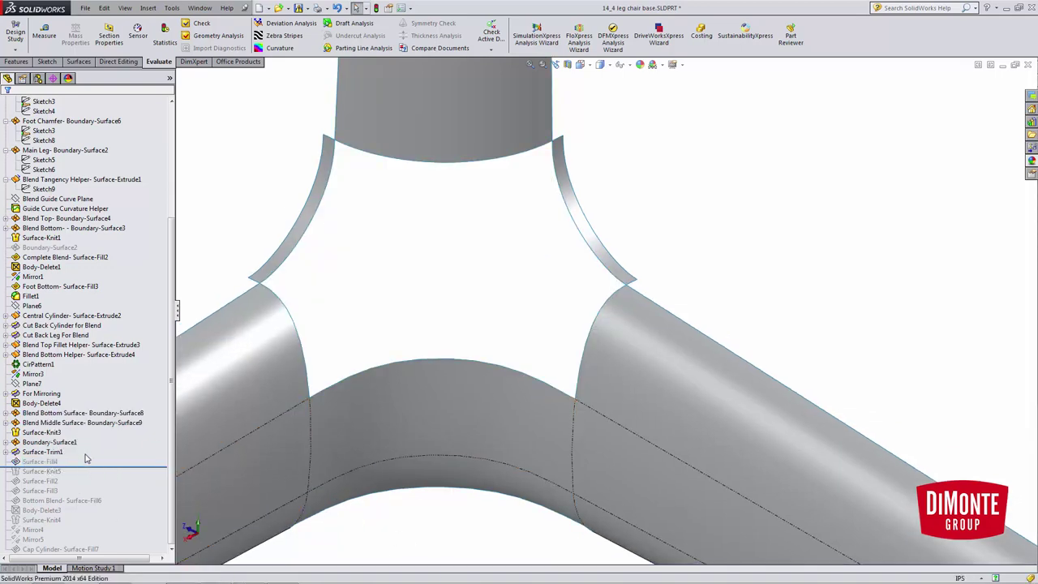
pyautogui.moveTo(84, 468); pyautogui.dragTo(77, 476)
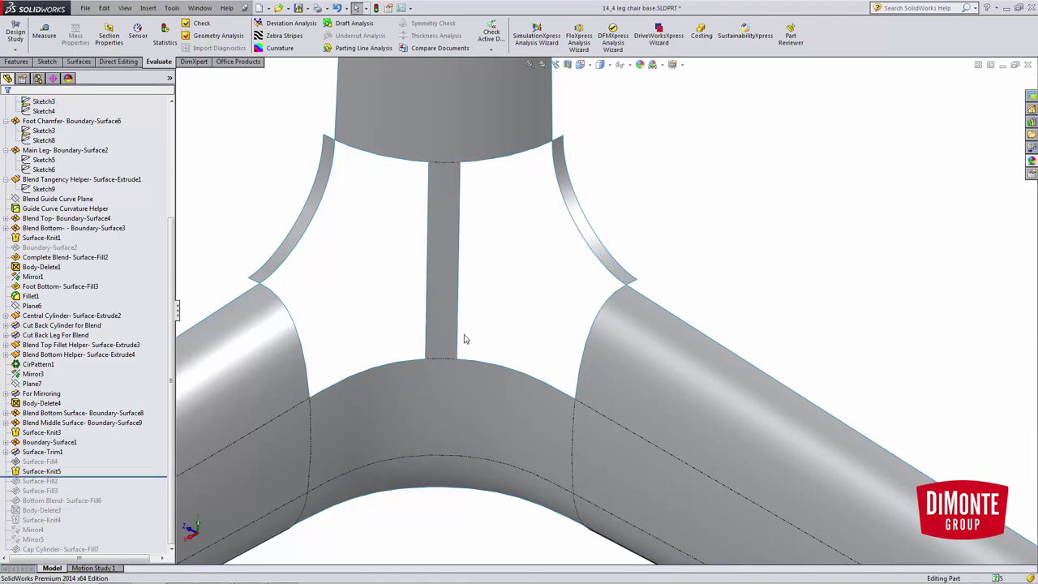
pyautogui.scroll(1, 448, 349)
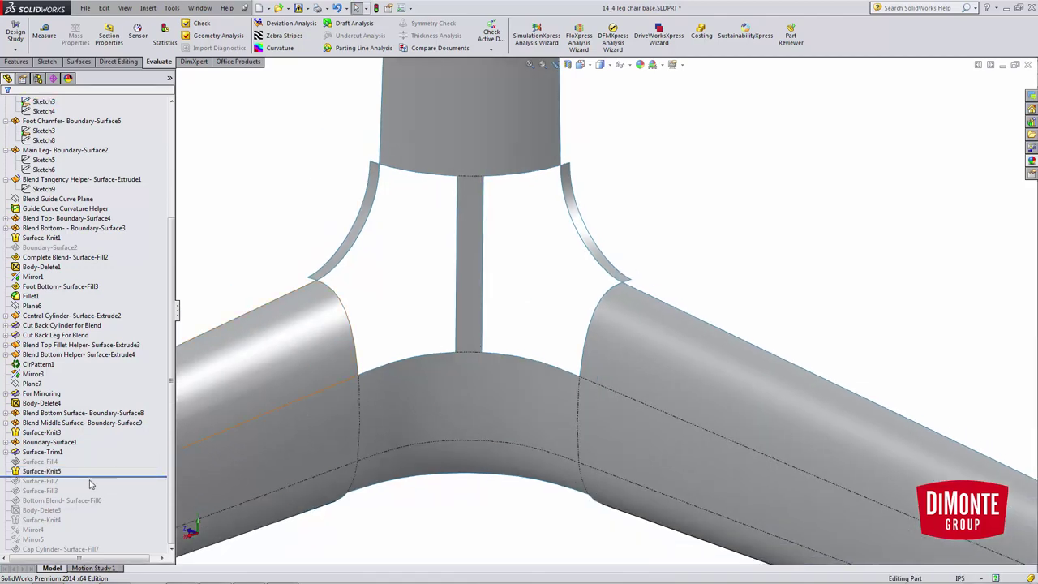
pyautogui.moveTo(88, 477); pyautogui.dragTo(92, 484)
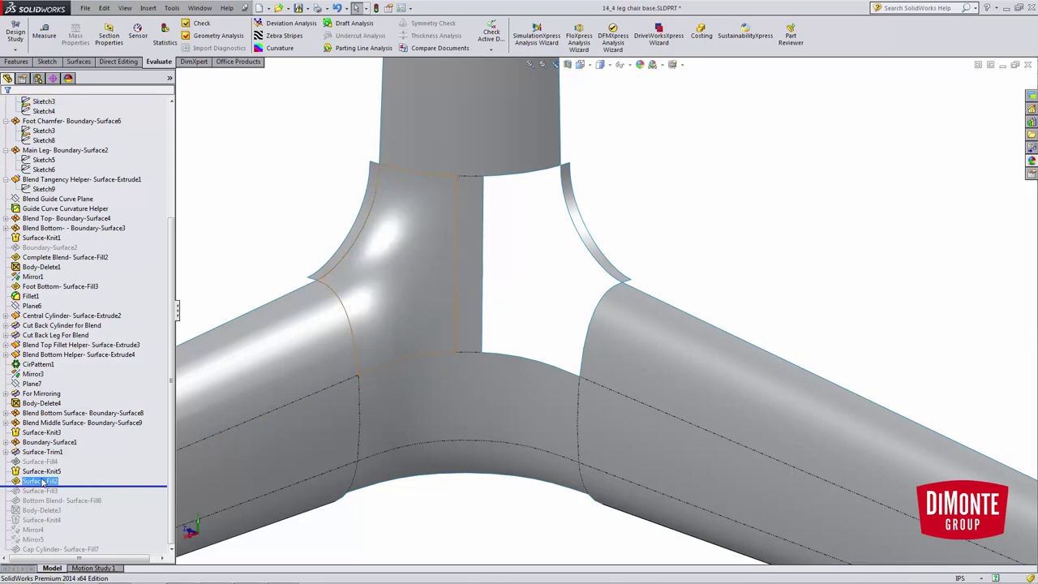
# - Edit Surface-Fill2 and change its fourth patch boundary edge, along the leg, to Tangent
pyautogui.click(51, 480)
pyautogui.click(49, 452)
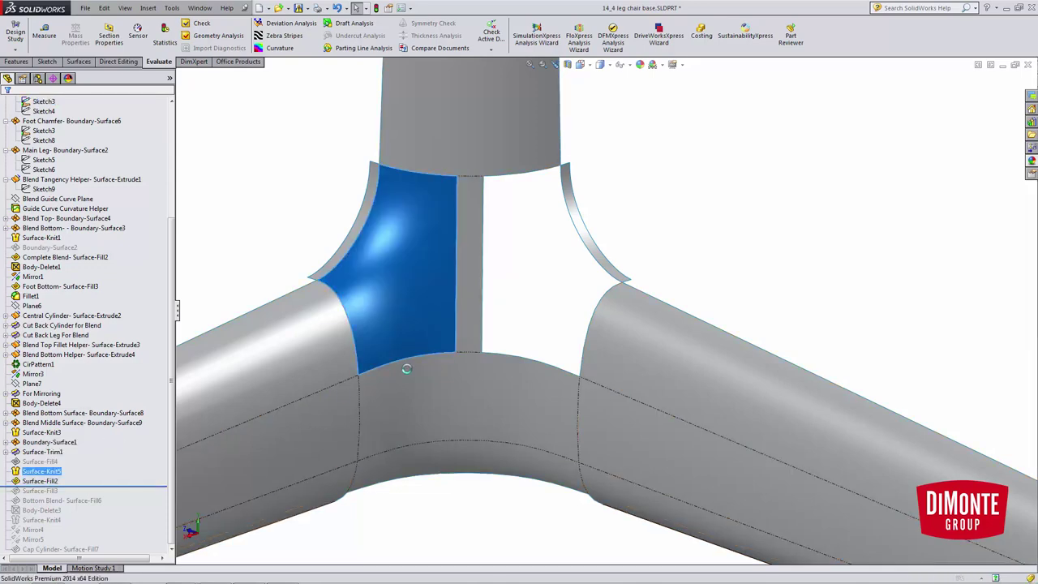
pyautogui.moveTo(419, 364); pyautogui.dragTo(414, 374, button='middle')
pyautogui.scroll(-1, 427, 305)
pyautogui.keyDown('ctrl'); pyautogui.moveTo(406, 286); pyautogui.dragTo(405, 308, button='middle'); pyautogui.keyUp('ctrl')
pyautogui.click(81, 158)
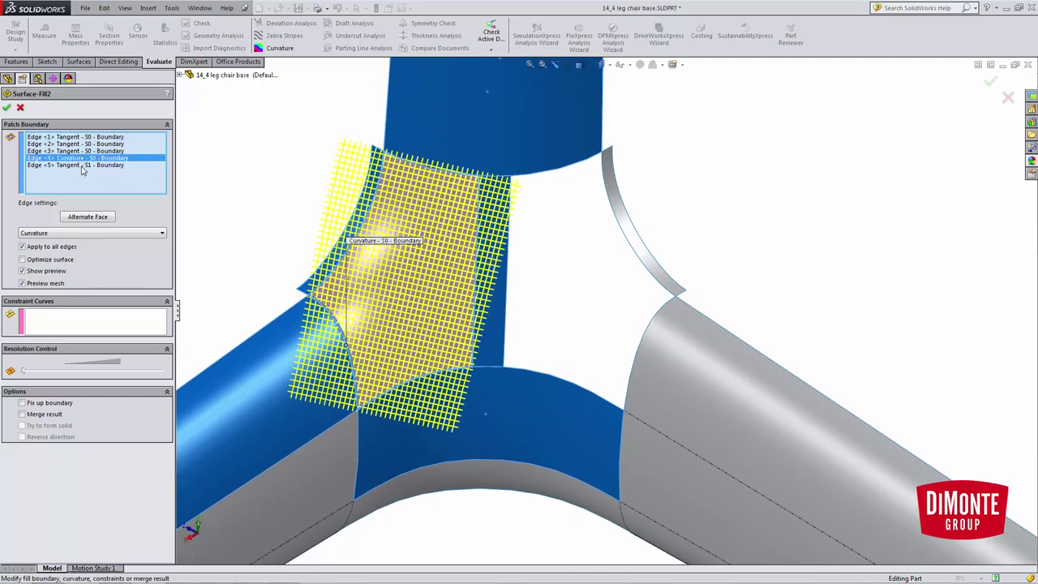
pyautogui.click(79, 233)
pyautogui.click(63, 253)
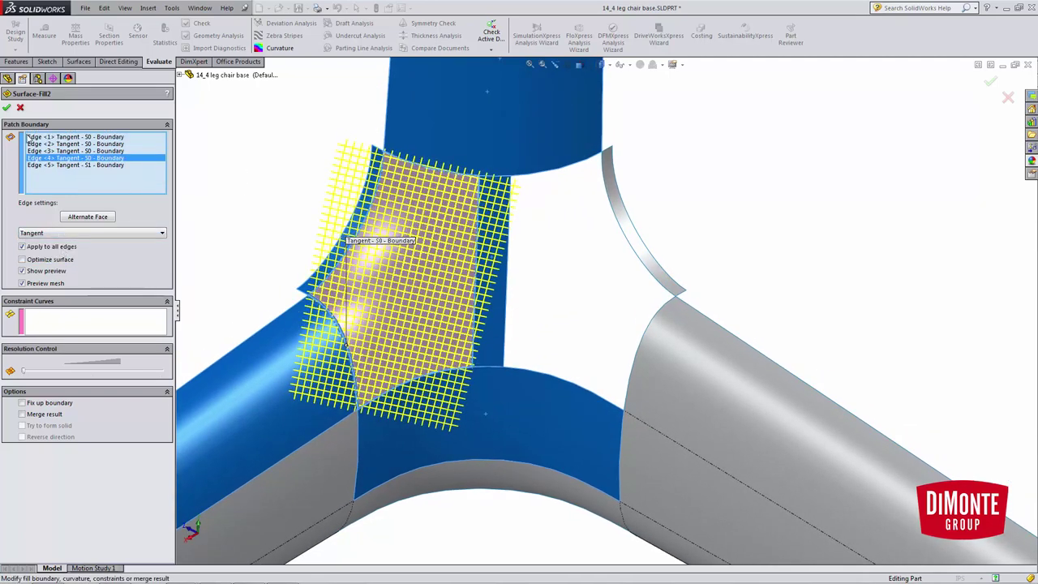
pyautogui.click(8, 109)
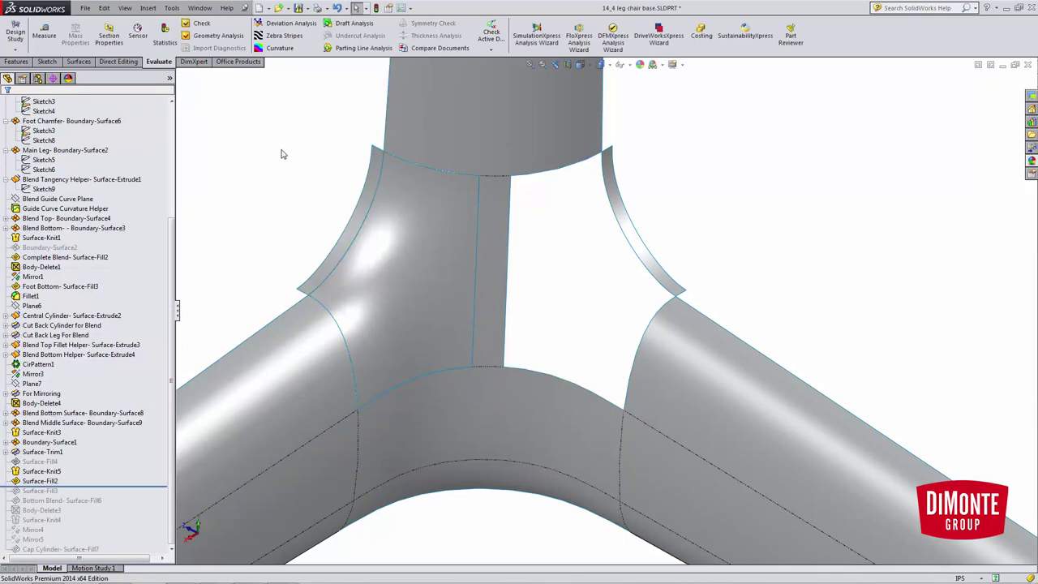
# - Check the Surface-Fill2 patch's continuity with the leg, cylinder, centre strip and middle blend using Zebra Stripes, and turn the stripes off
pyautogui.click(284, 35)
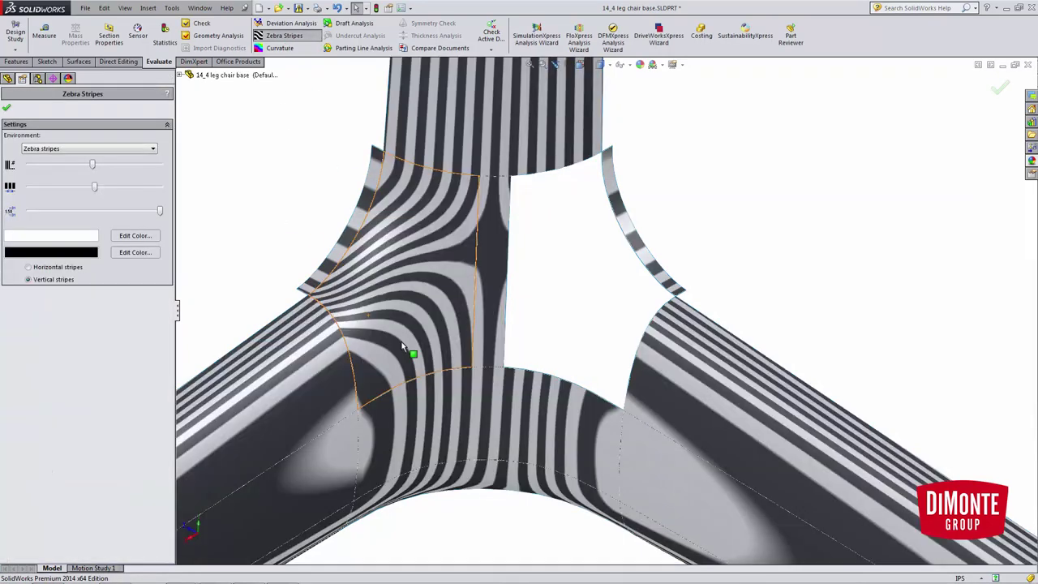
pyautogui.scroll(-3, 401, 325)
pyautogui.moveTo(402, 324); pyautogui.dragTo(399, 312, button='middle')
pyautogui.moveTo(533, 434); pyautogui.dragTo(509, 430, button='middle')
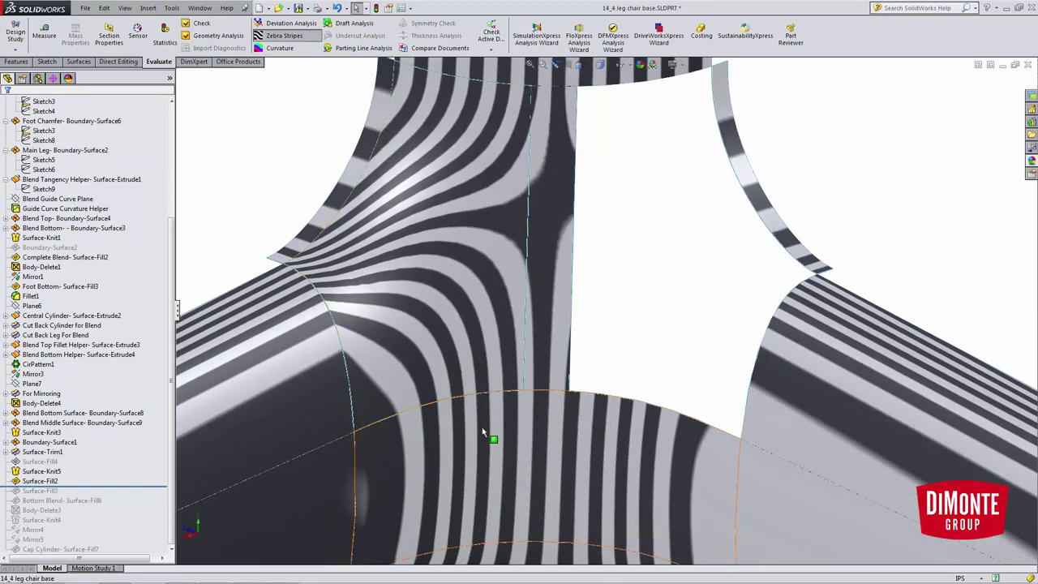
pyautogui.keyDown('ctrl'); pyautogui.moveTo(482, 430); pyautogui.dragTo(502, 469, button='middle'); pyautogui.keyUp('ctrl')
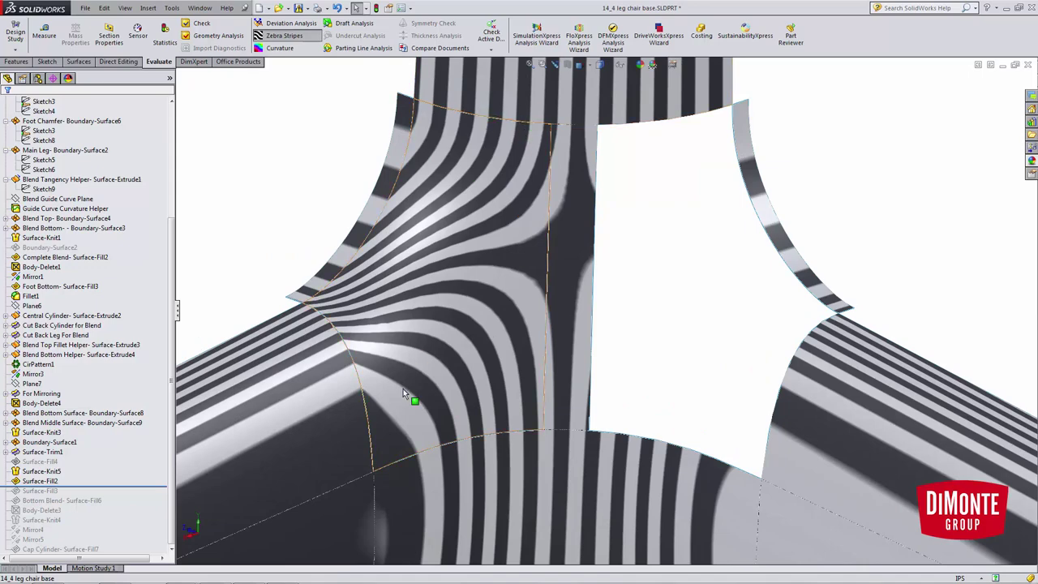
pyautogui.moveTo(403, 388); pyautogui.dragTo(308, 320, button='middle')
pyautogui.scroll(-3, 393, 326)
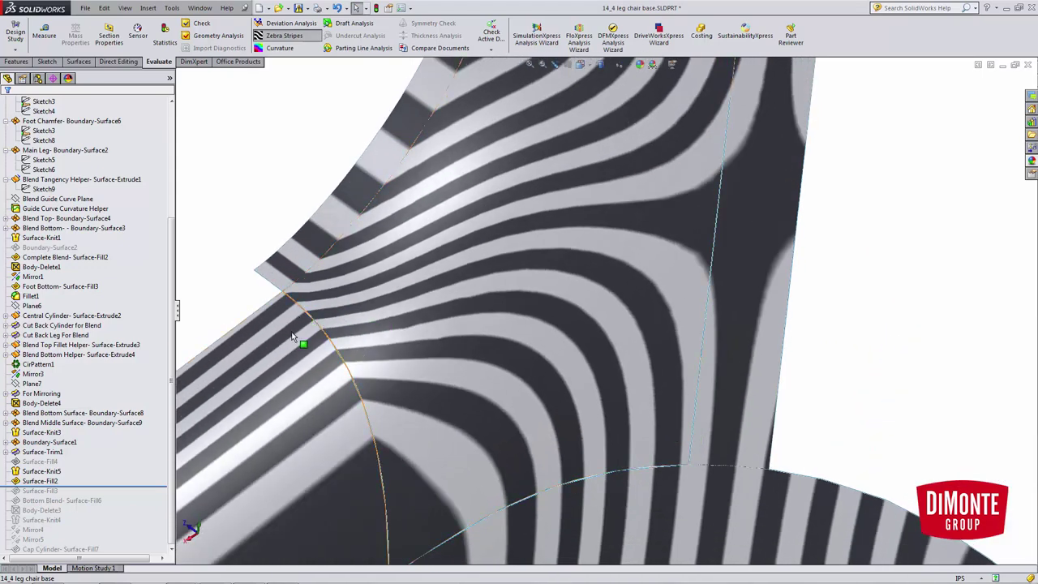
pyautogui.scroll(1, 419, 343)
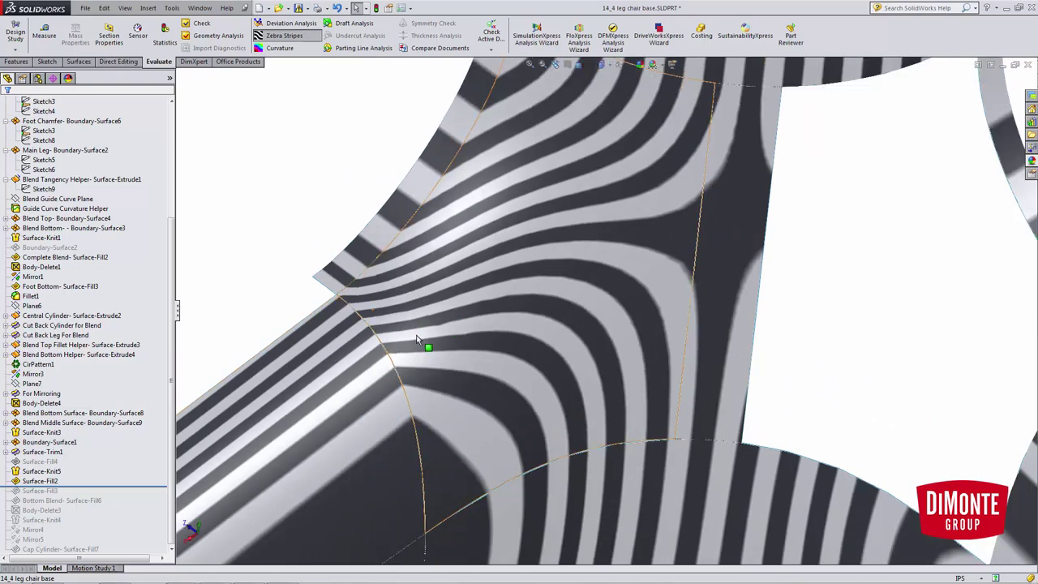
pyautogui.scroll(1, 446, 410)
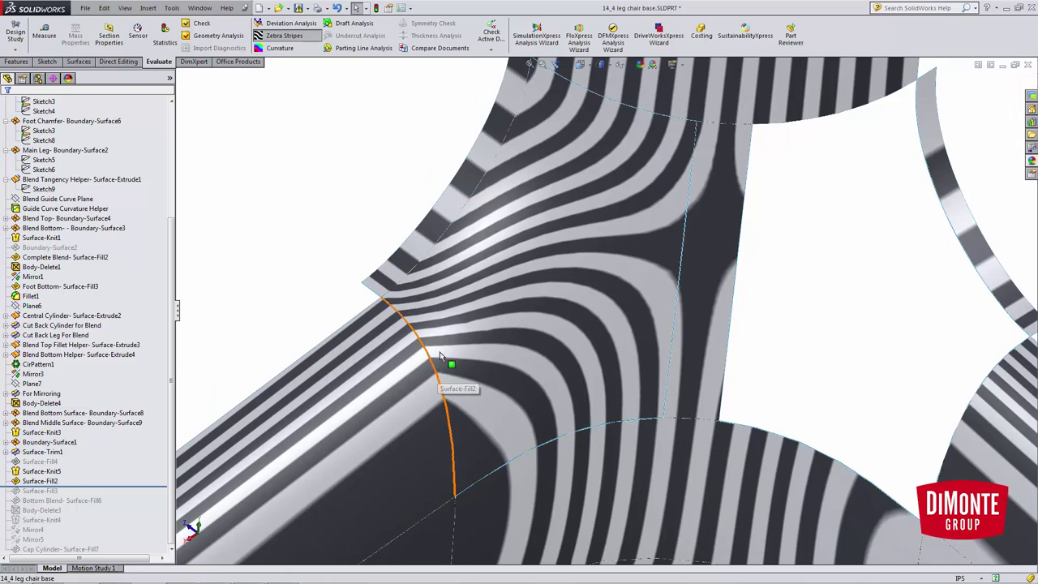
pyautogui.click(292, 37)
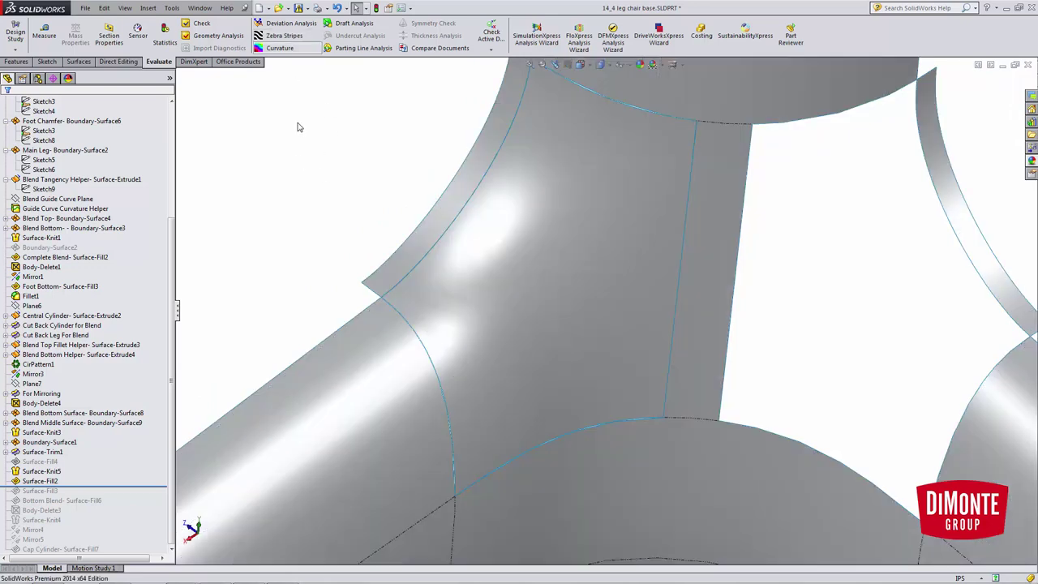
# - Edit Surface-Fill2, apply Curvature to all five patch boundary edges, and inspect the resulting patch
pyautogui.click(53, 482)
pyautogui.click(62, 454)
pyautogui.click(78, 144)
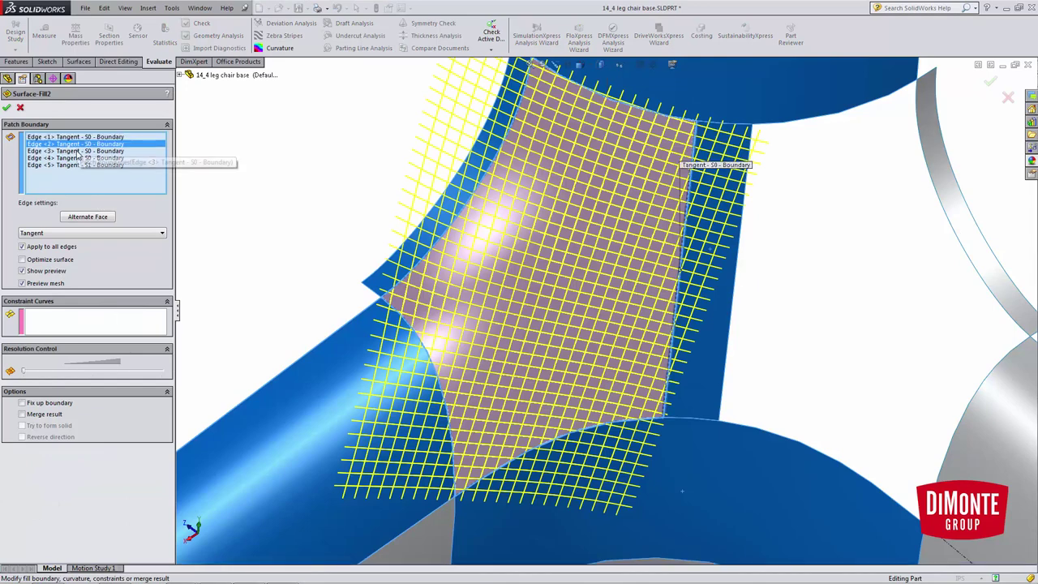
pyautogui.click(78, 152)
pyautogui.click(78, 158)
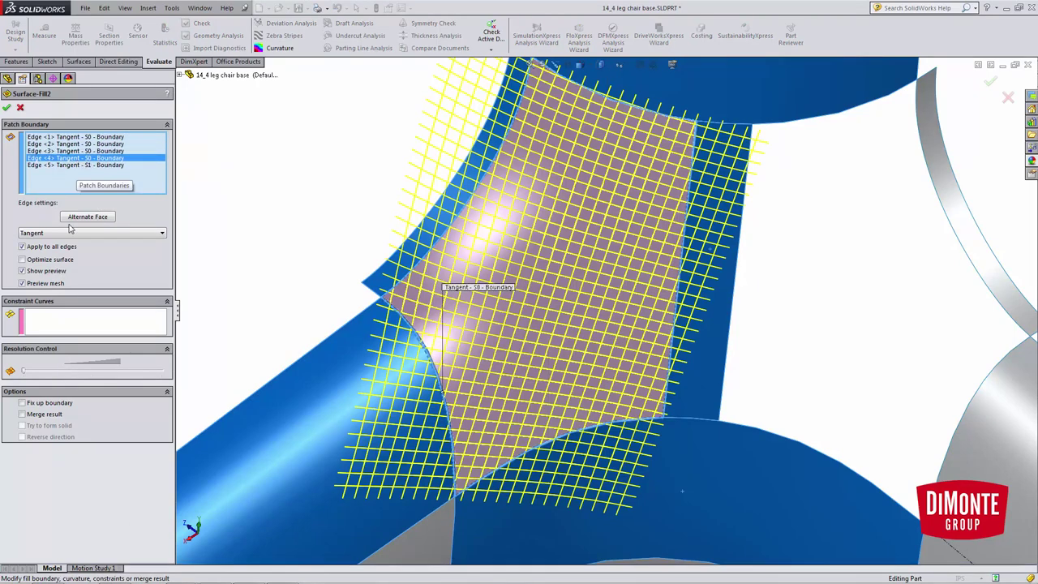
pyautogui.click(65, 233)
pyautogui.click(63, 242)
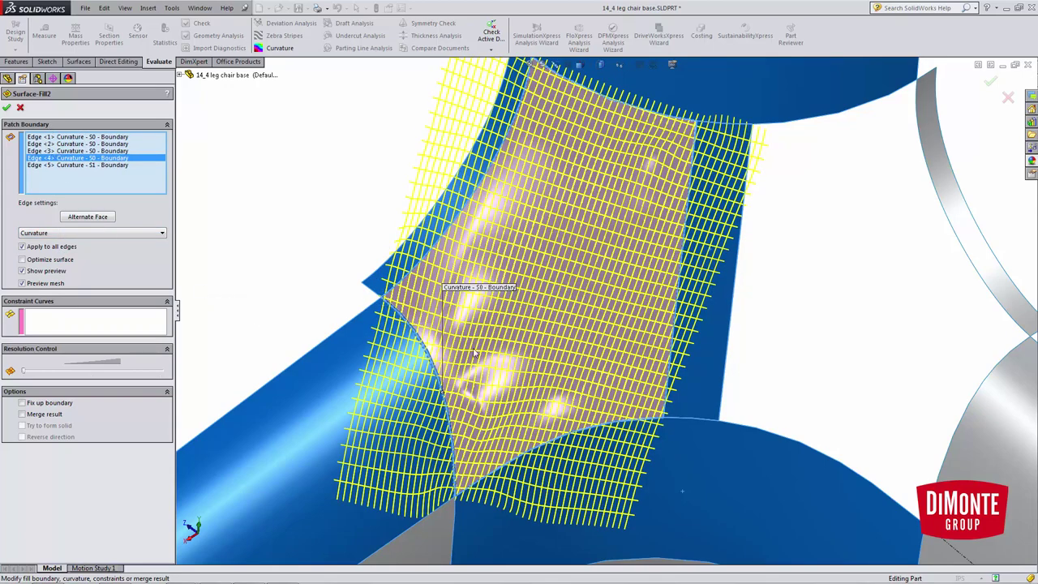
pyautogui.moveTo(414, 316); pyautogui.dragTo(413, 295, button='middle')
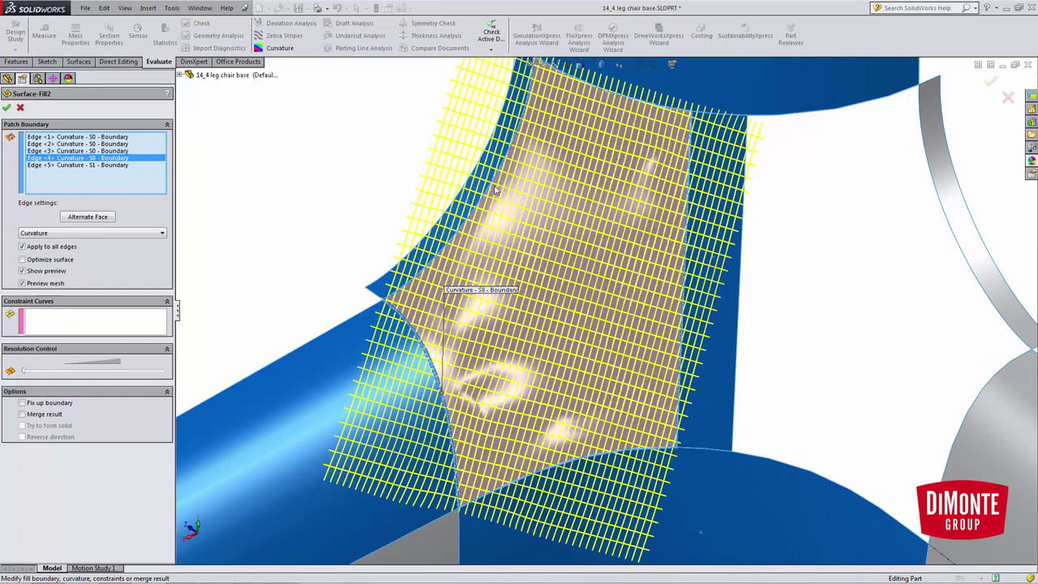
pyautogui.moveTo(491, 192); pyautogui.dragTo(513, 211, button='middle')
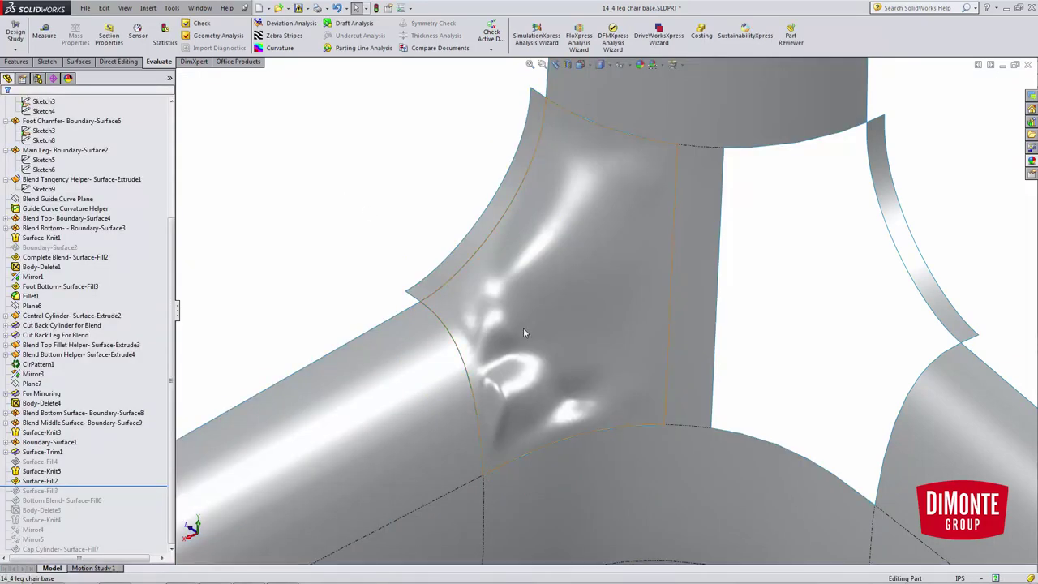
# - Edit Surface-Fill2, disable applying the edge setting to all edges, and set only the fifth boundary edge to Tangent
pyautogui.click(551, 289)
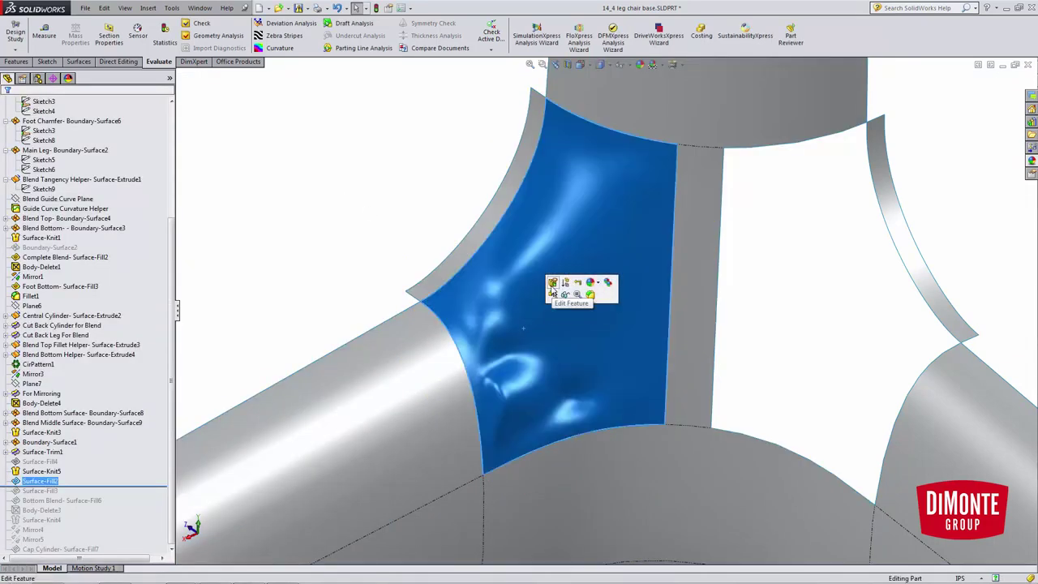
pyautogui.click(551, 286)
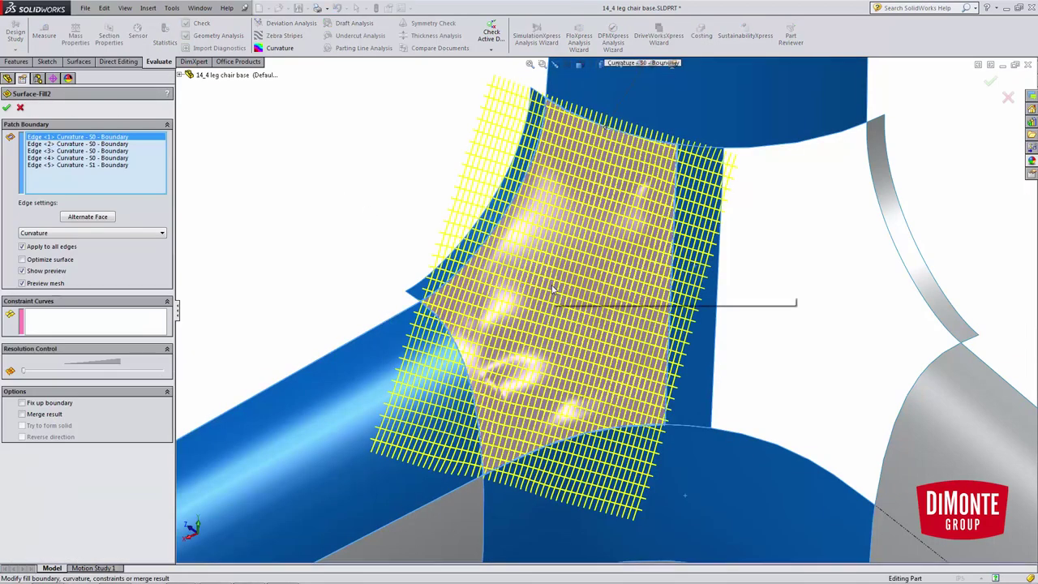
pyautogui.click(89, 144)
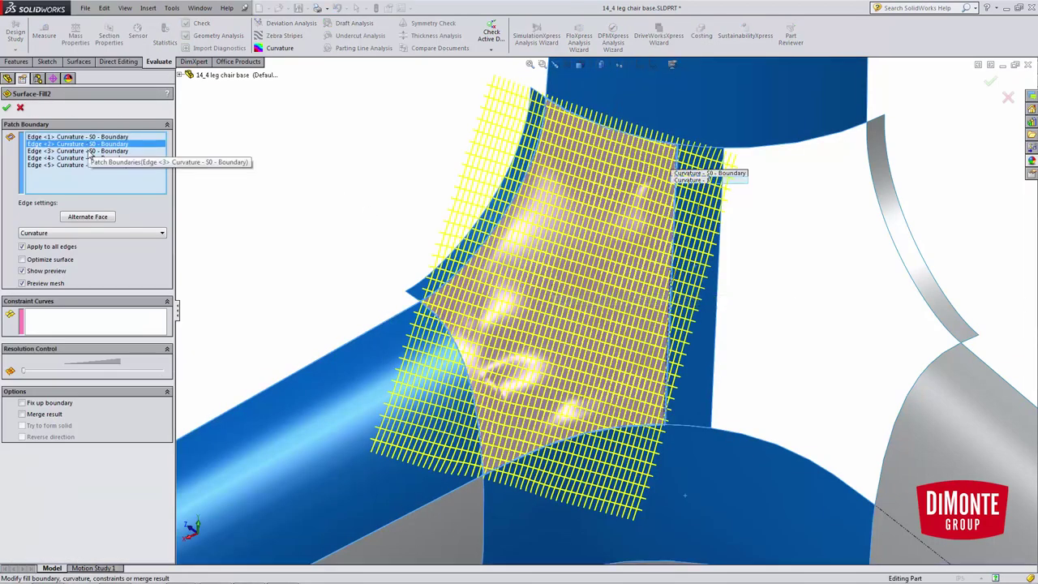
pyautogui.click(90, 152)
pyautogui.click(89, 158)
pyautogui.click(87, 166)
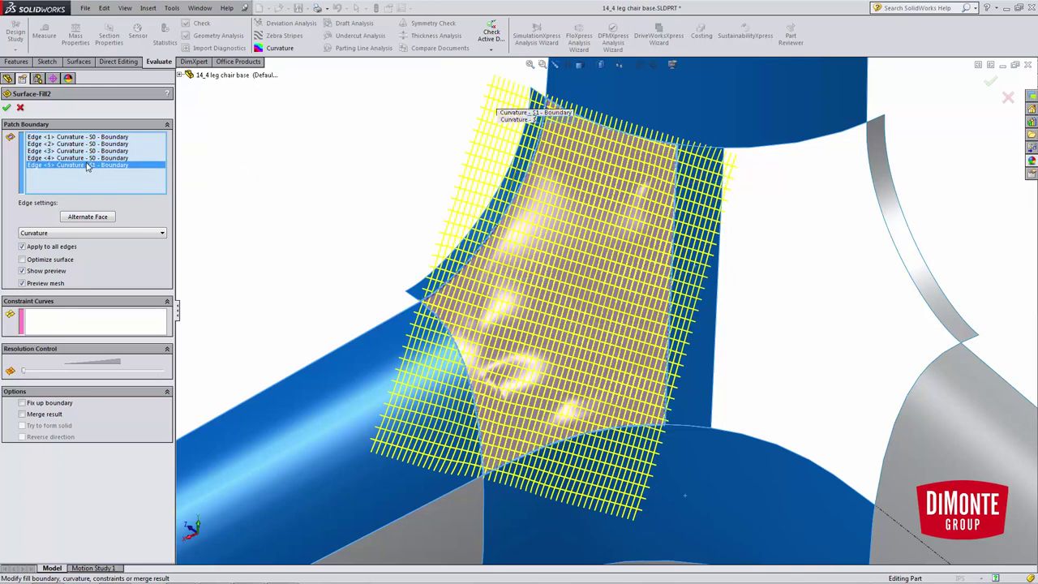
pyautogui.click(51, 246)
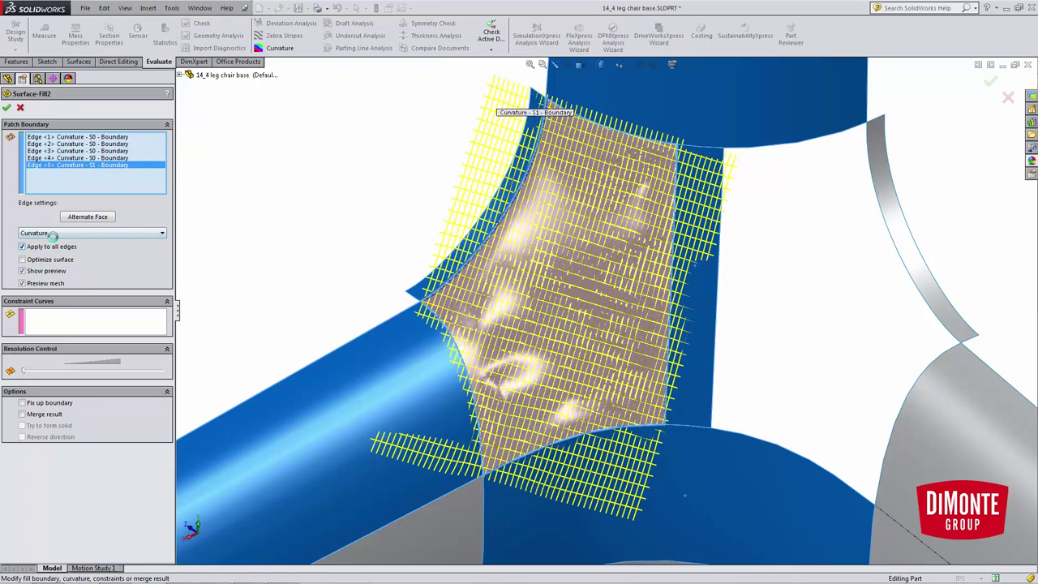
pyautogui.click(53, 234)
pyautogui.click(57, 247)
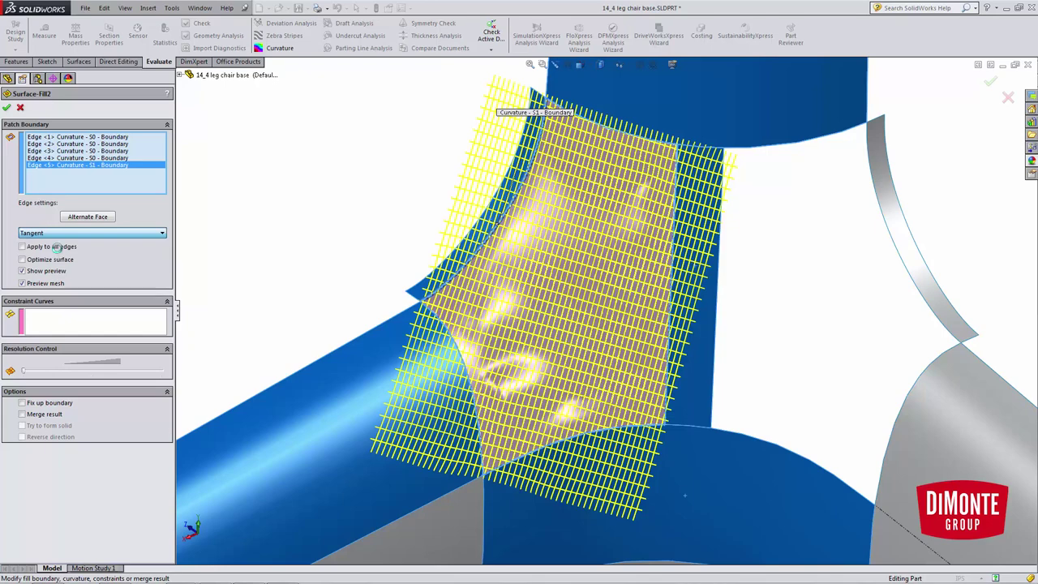
pyautogui.click(7, 107)
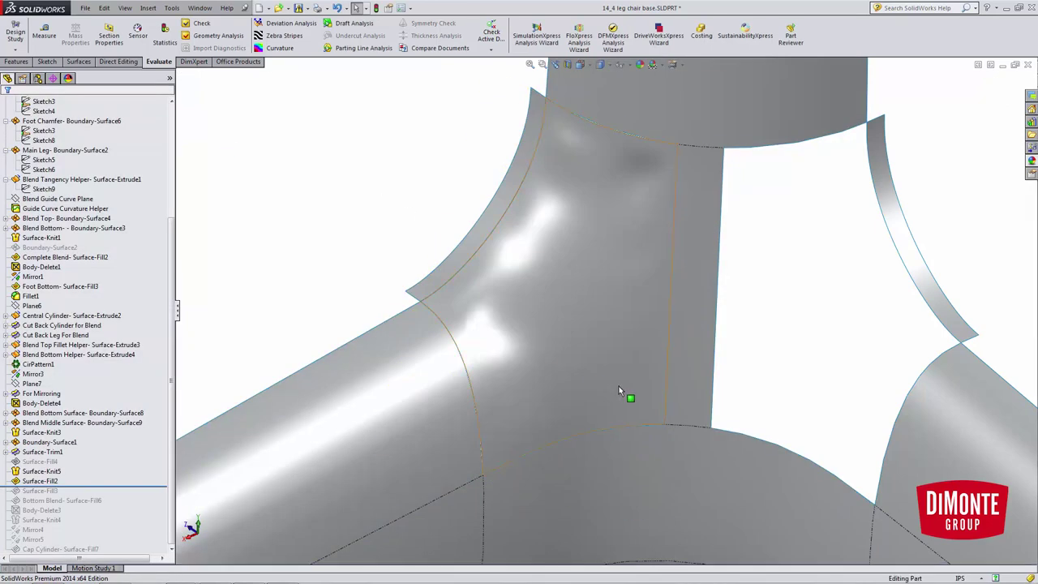
# - Edit Surface-Fill2 and change its first four patch boundary edges to Tangent
pyautogui.moveTo(618, 388); pyautogui.dragTo(581, 356, button='middle')
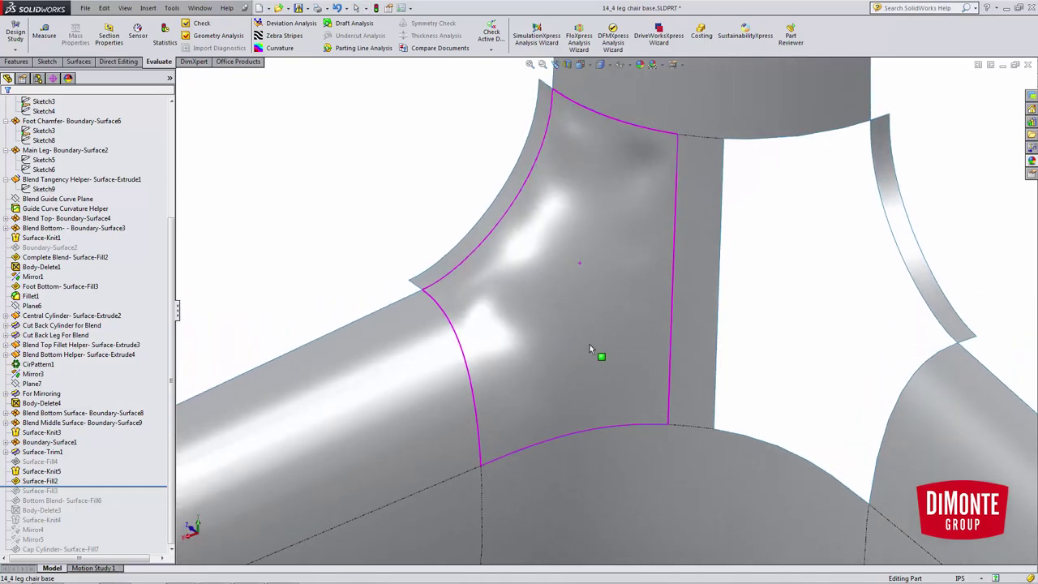
pyautogui.click(613, 300)
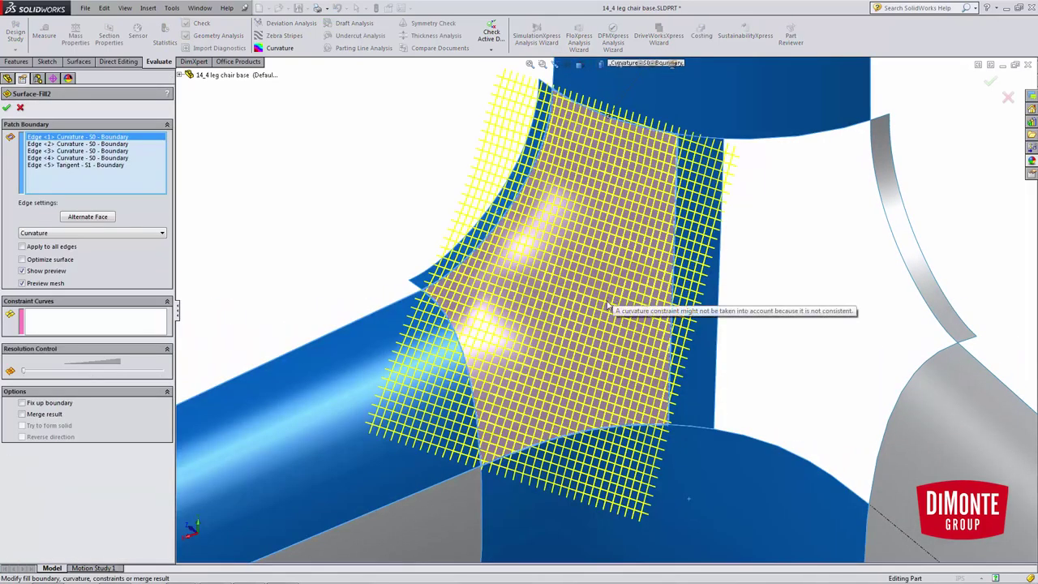
pyautogui.keyDown('ctrl'); pyautogui.moveTo(613, 297); pyautogui.dragTo(600, 331, button='middle'); pyautogui.keyUp('ctrl')
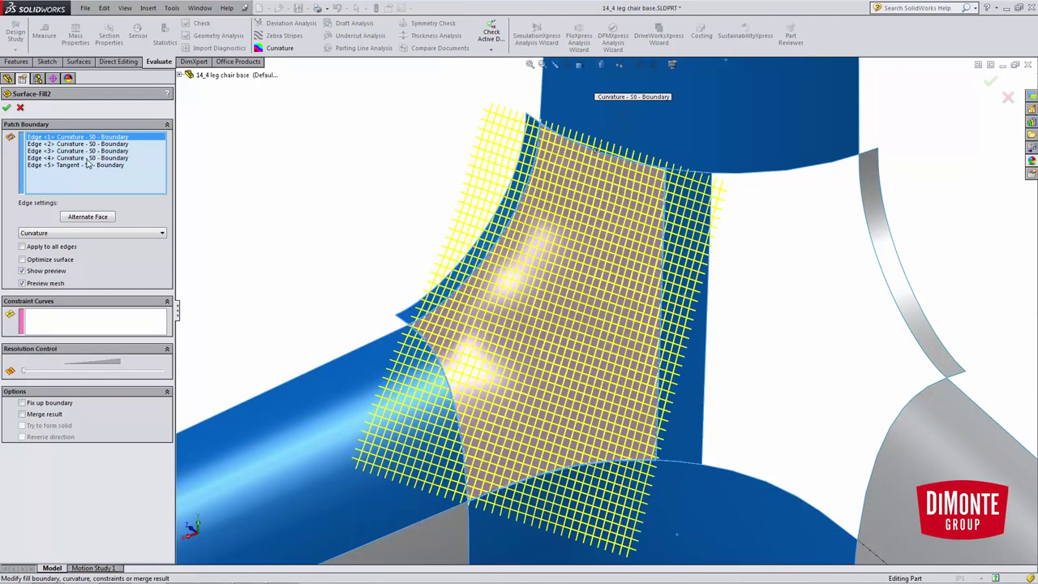
pyautogui.keyDown('shift'); pyautogui.click(81, 157); pyautogui.keyUp('shift')
pyautogui.click(89, 234)
pyautogui.click(81, 247)
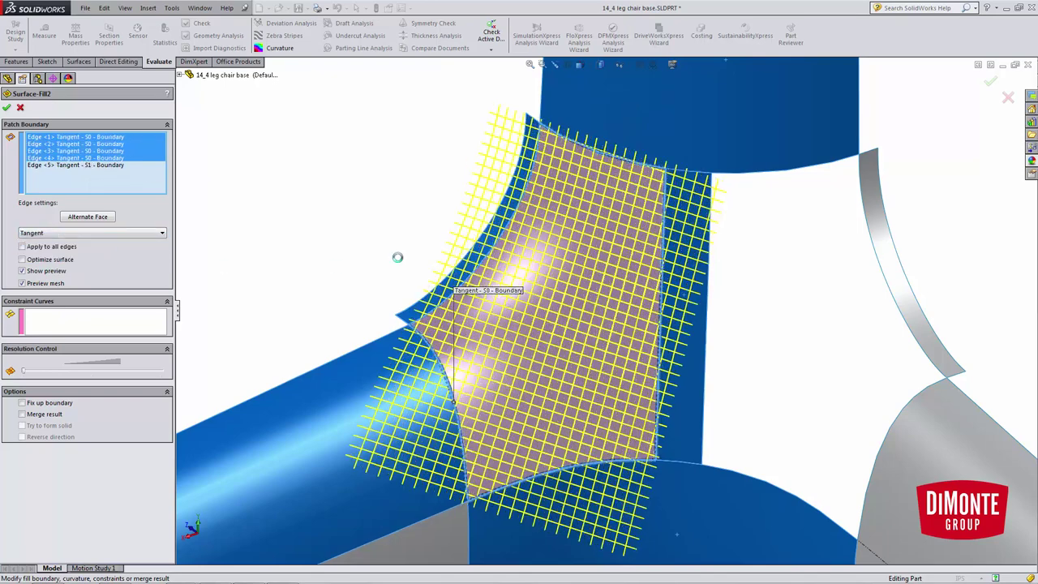
# - Identify each Surface-Fill2 boundary edge, set the fourth edge along the leg to Curvature, and accept the fill surface
pyautogui.click(71, 139)
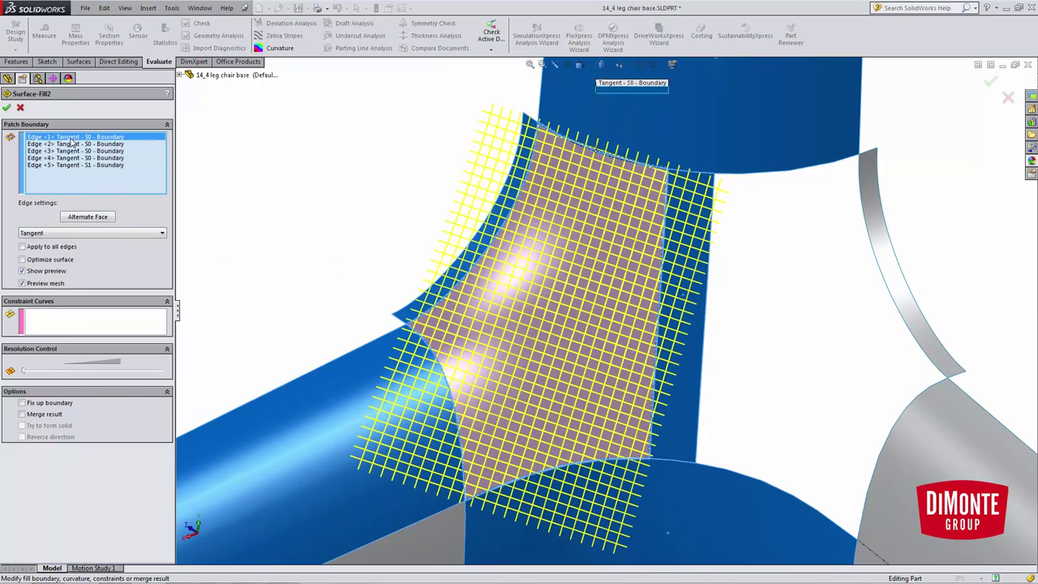
pyautogui.click(73, 145)
pyautogui.click(74, 151)
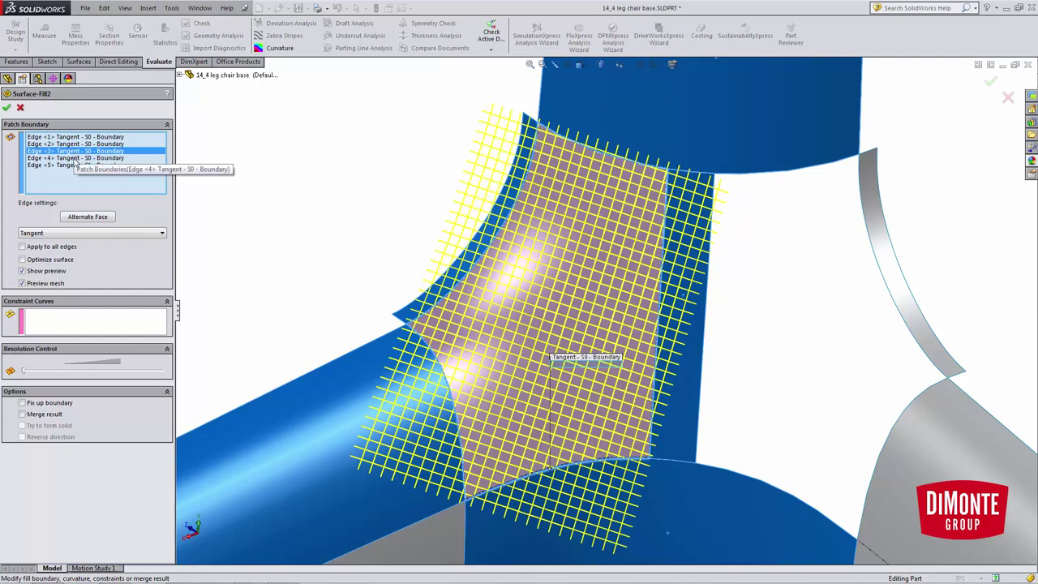
pyautogui.click(74, 164)
pyautogui.click(73, 158)
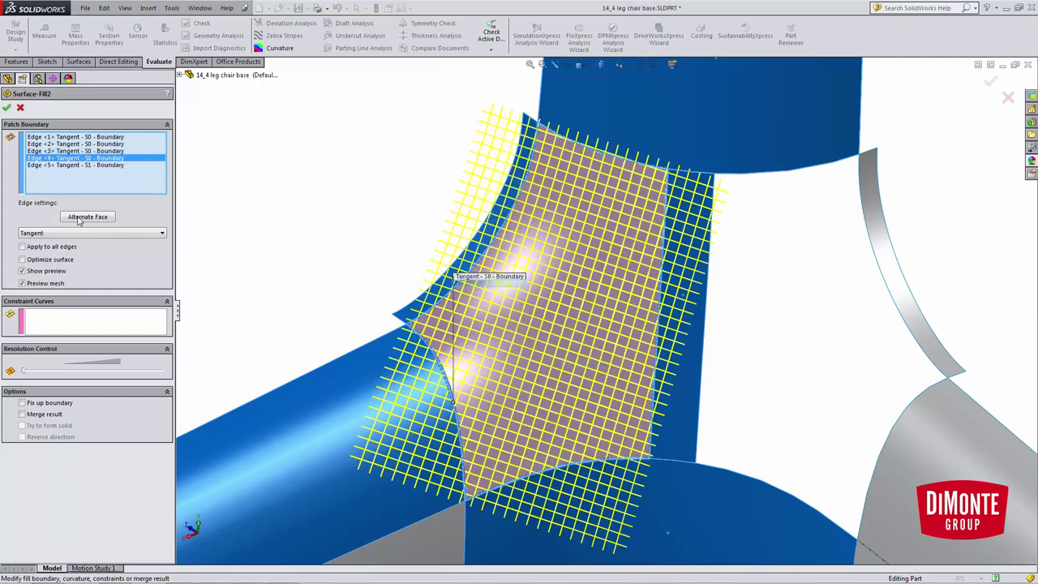
pyautogui.click(65, 233)
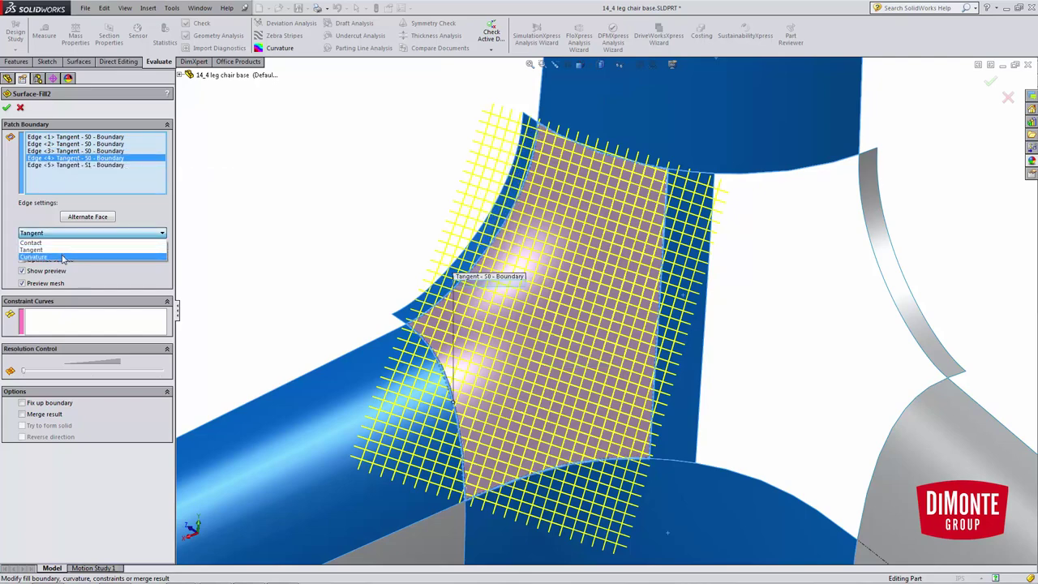
pyautogui.click(64, 257)
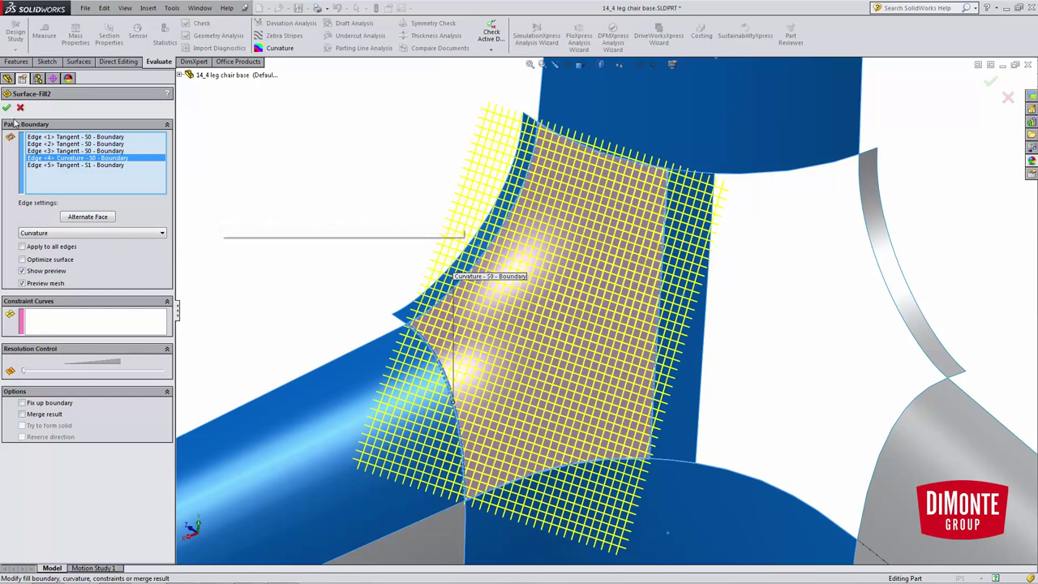
pyautogui.click(7, 108)
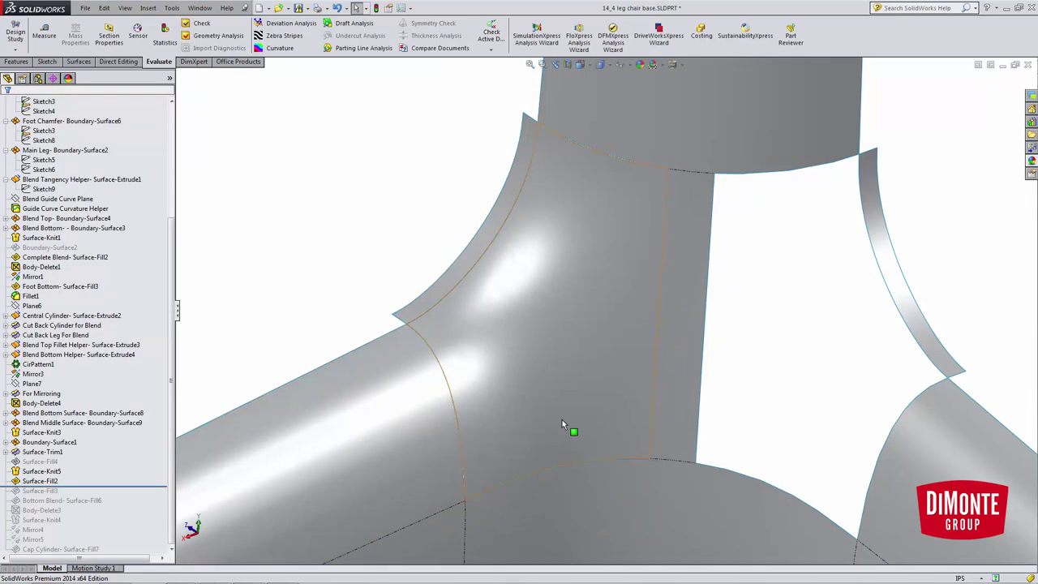
# - Examine the patch's flow into the leg and neighbouring surfaces with Zebra Stripes, and turn the stripes off
pyautogui.click(284, 36)
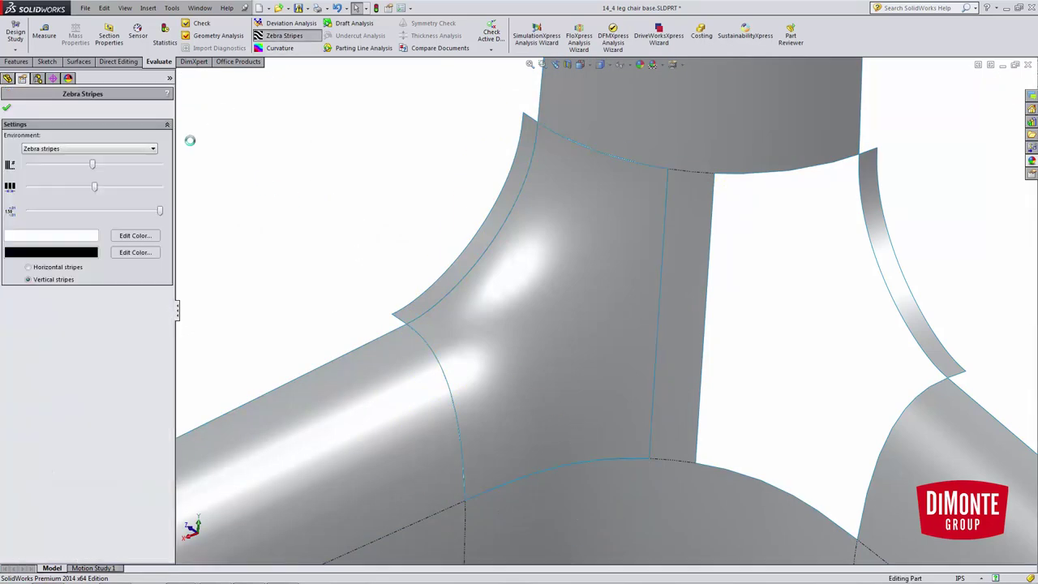
pyautogui.scroll(-2, 578, 442)
pyautogui.press('Escape')
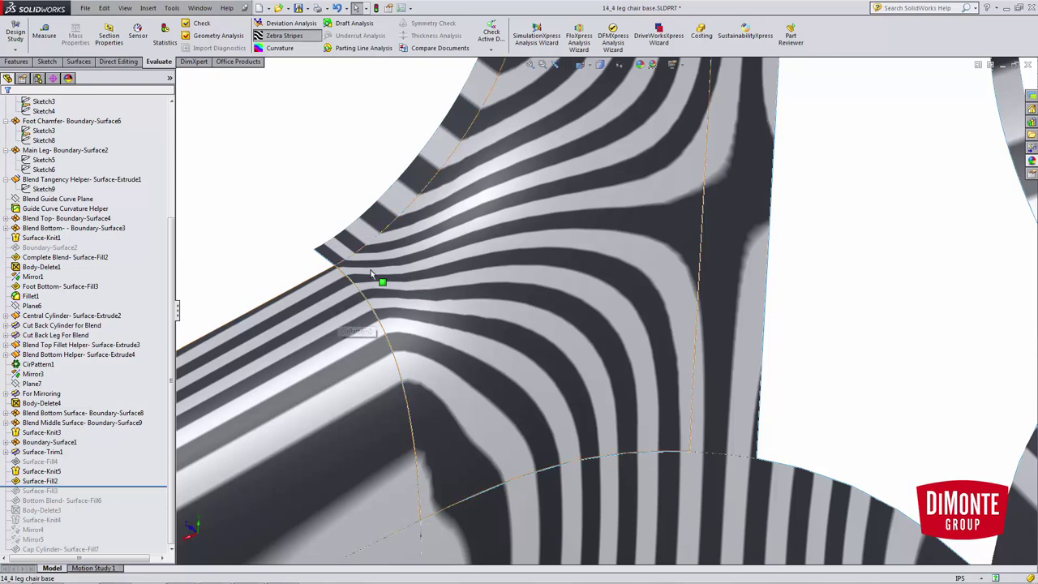
pyautogui.scroll(1, 276, 201)
pyautogui.click(286, 36)
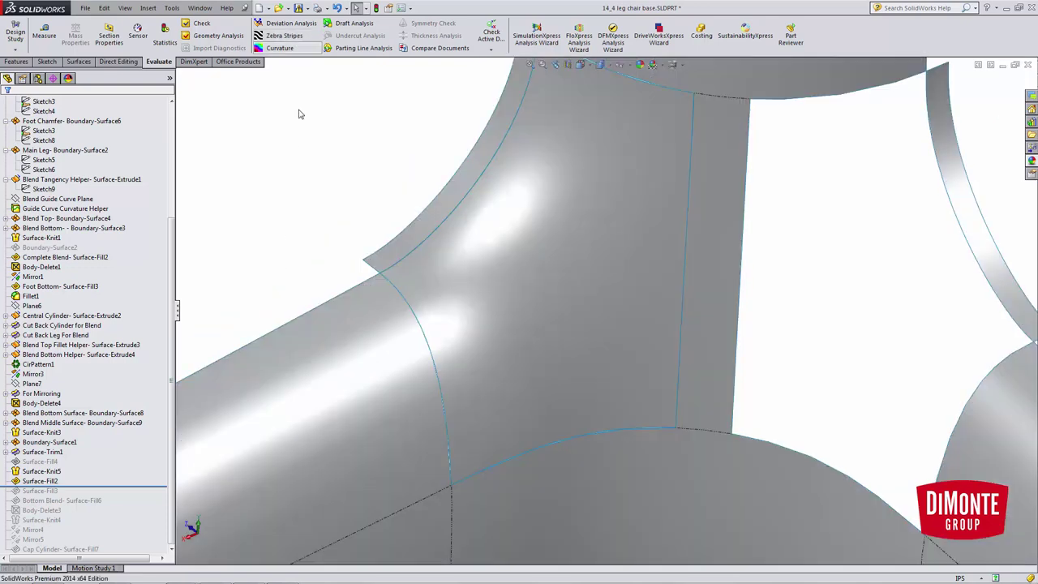
# - Roll the feature history forward to include Surface-Fill3, the fill patch beside the opposite leg
pyautogui.scroll(3, 636, 423)
pyautogui.moveTo(647, 432); pyautogui.dragTo(643, 398, button='middle')
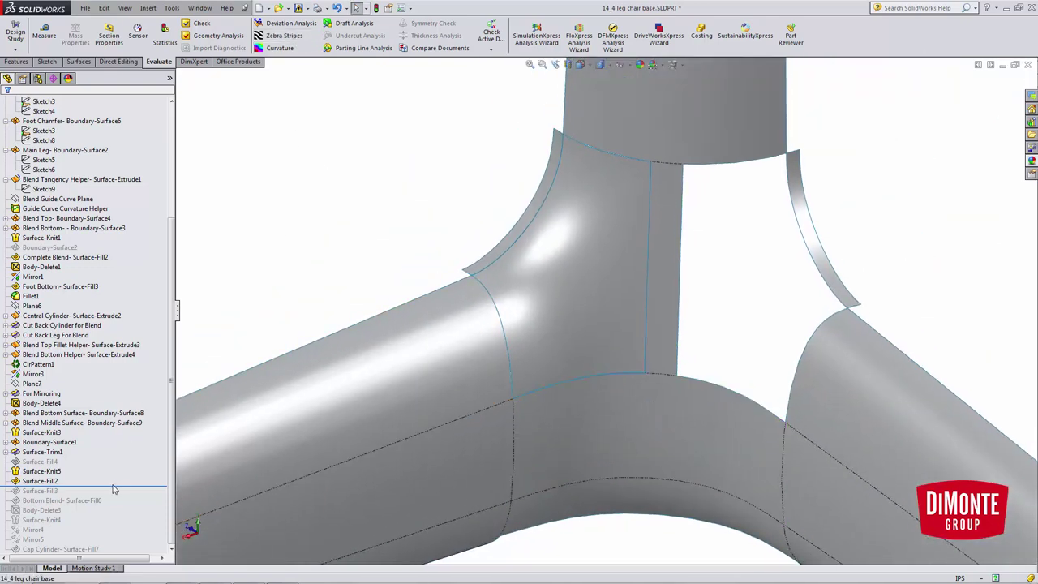
pyautogui.moveTo(111, 487); pyautogui.dragTo(112, 495)
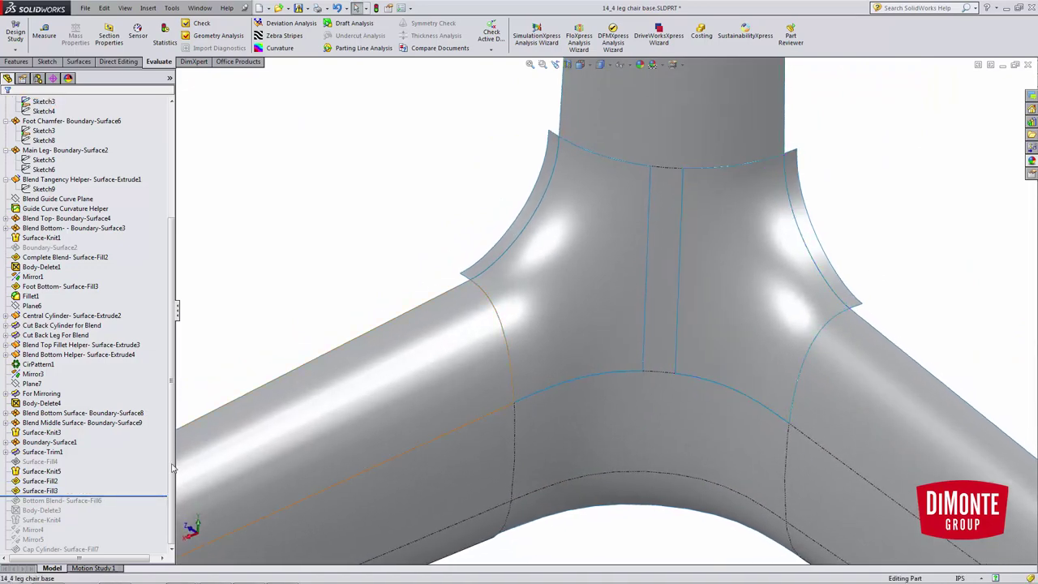
pyautogui.click(94, 502)
pyautogui.click(112, 496)
# - Roll the feature history forward in stages through Bottom Blend- Surface-Fill6, Body-Delete3 and Surface-Knit4 to the end of the tree
pyautogui.scroll(3, 702, 539)
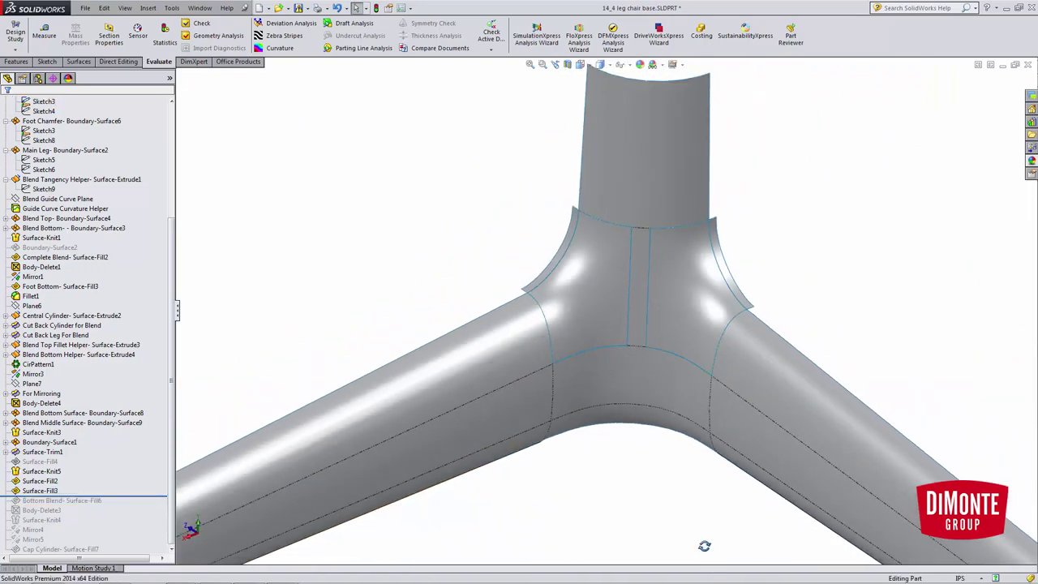
pyautogui.moveTo(704, 541); pyautogui.dragTo(595, 294, button='middle')
pyautogui.scroll(3, 699, 505)
pyautogui.scroll(-3, 635, 399)
pyautogui.scroll(-2, 634, 399)
pyautogui.moveTo(132, 496); pyautogui.dragTo(132, 505)
pyautogui.moveTo(552, 337); pyautogui.dragTo(371, 460, button='middle')
pyautogui.scroll(4, 586, 452)
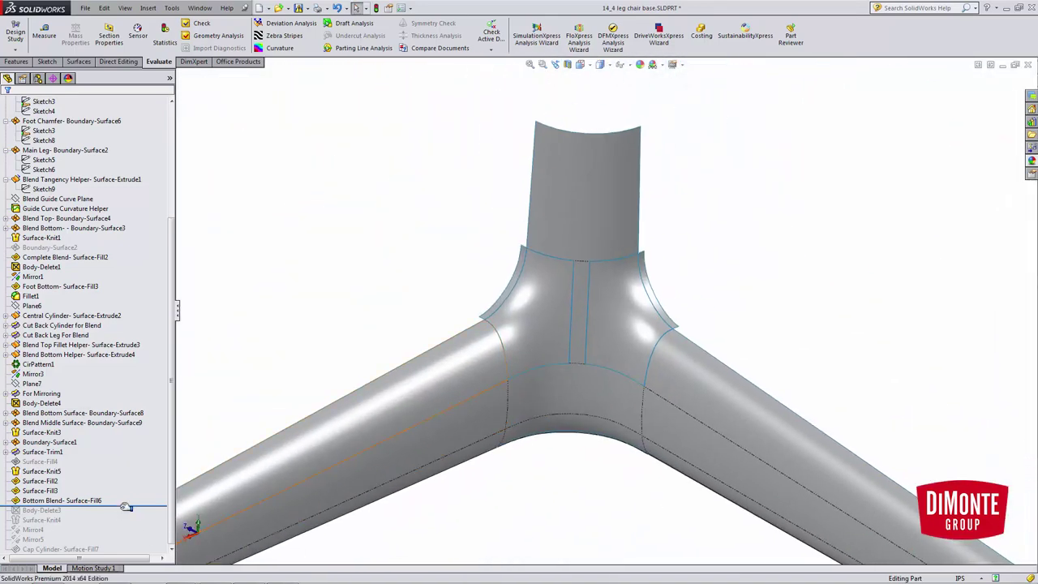
pyautogui.moveTo(123, 505); pyautogui.dragTo(123, 523)
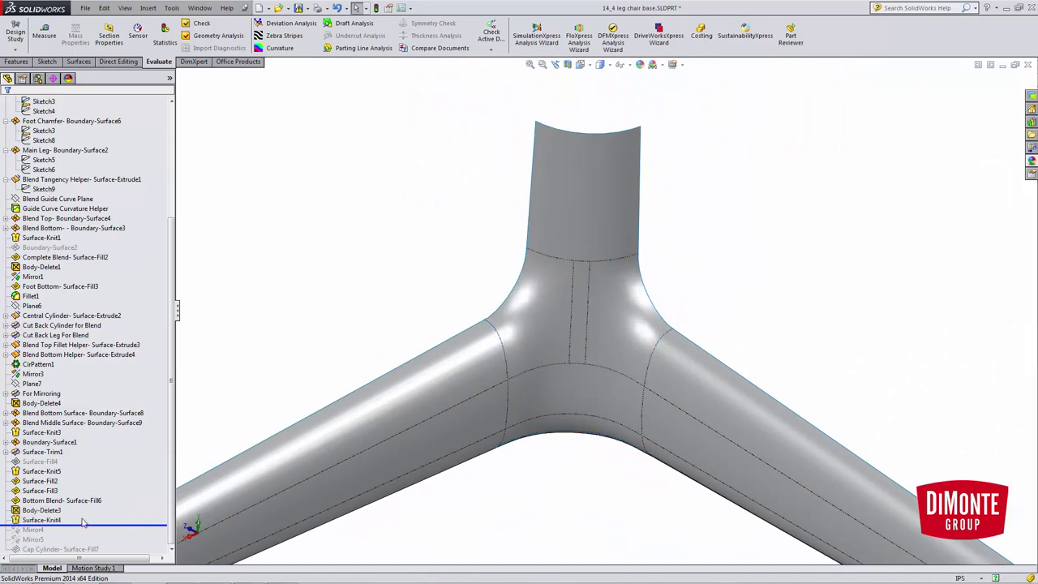
pyautogui.moveTo(84, 525); pyautogui.dragTo(120, 556)
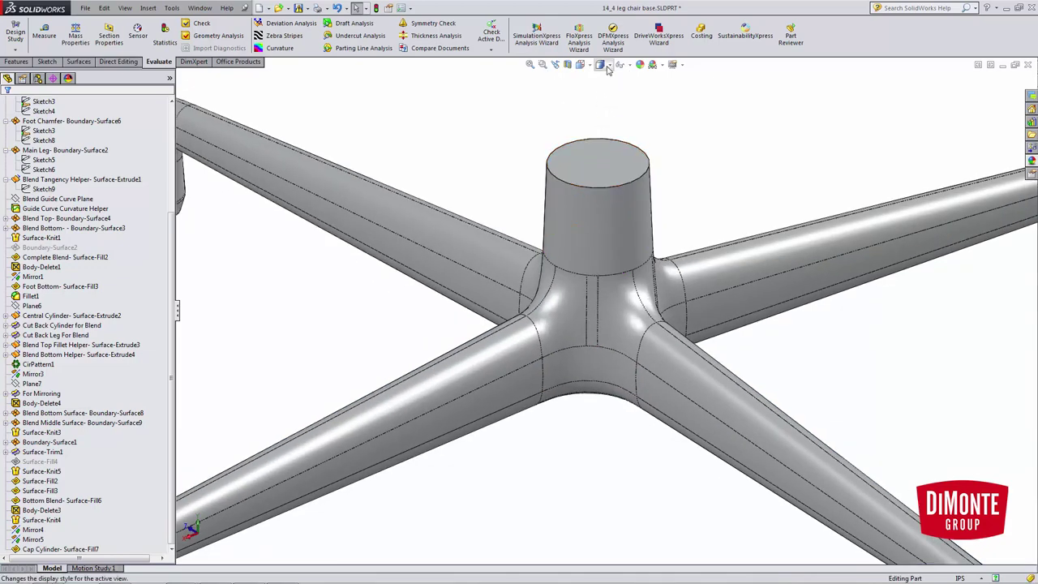
# - Switch the display style to shaded without edges and inspect the finished blends between the cylinder and legs
pyautogui.click(602, 65)
pyautogui.click(603, 91)
pyautogui.moveTo(630, 408)
pyautogui.mouseDown(button='middle')
pyautogui.moveTo(625, 300)
pyautogui.moveTo(589, 316)
pyautogui.moveTo(673, 310)
pyautogui.moveTo(673, 419)
pyautogui.moveTo(616, 389)
pyautogui.moveTo(632, 341)
pyautogui.moveTo(614, 284)
pyautogui.moveTo(575, 310)
pyautogui.moveTo(637, 325)
pyautogui.mouseUp(button='middle')
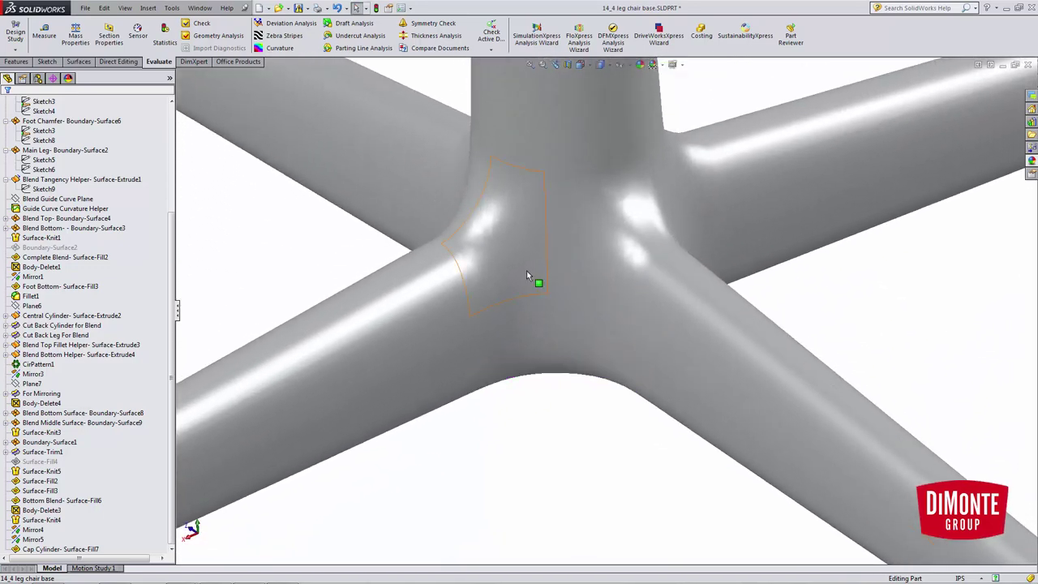
pyautogui.moveTo(419, 311); pyautogui.dragTo(637, 373, button='middle')
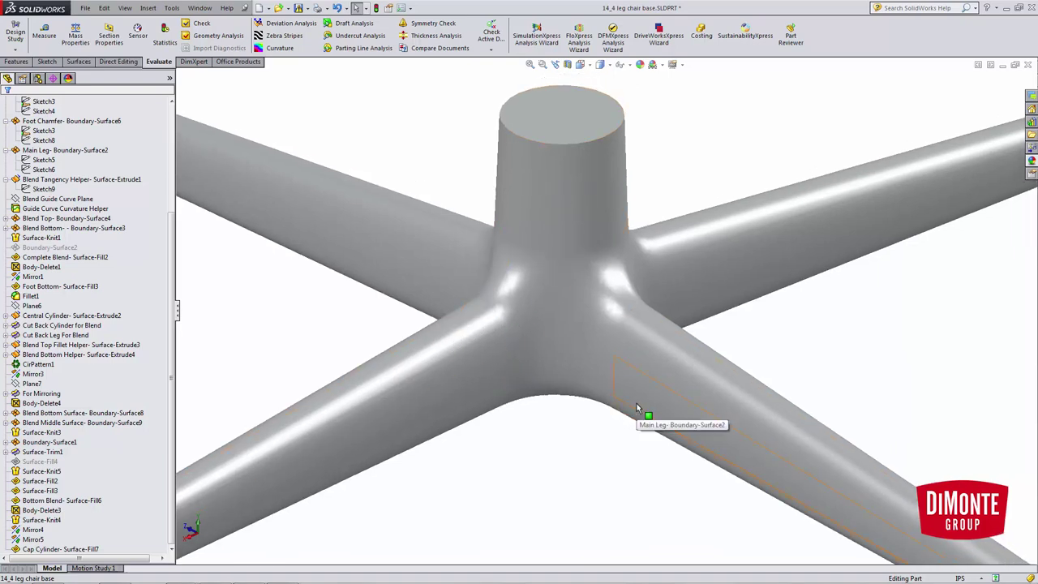
pyautogui.moveTo(639, 417)
pyautogui.mouseDown(button='middle')
pyautogui.moveTo(640, 392)
pyautogui.moveTo(637, 405)
pyautogui.mouseUp(button='middle')
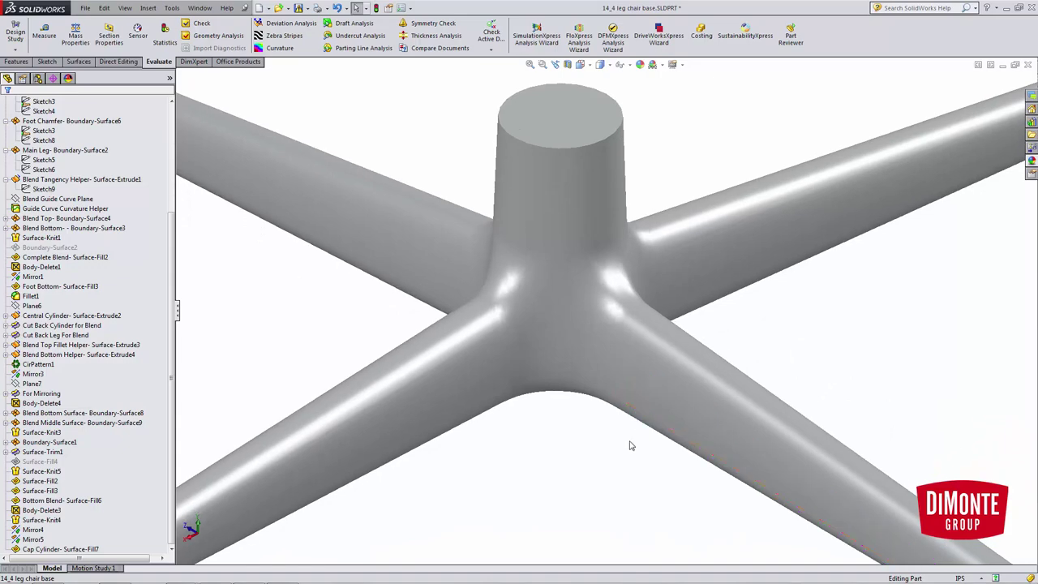